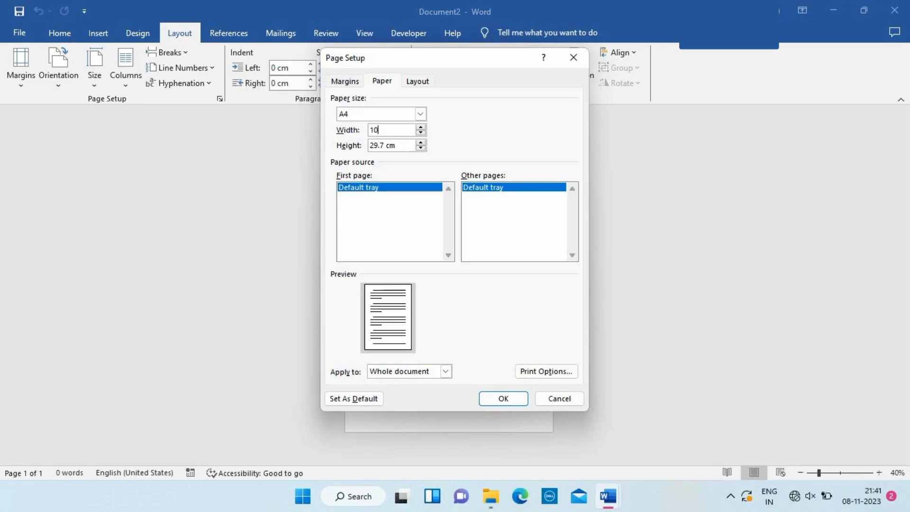
- Set the whole document's paper size to 10" wide by 10" high
type("\"")
key("Tab")
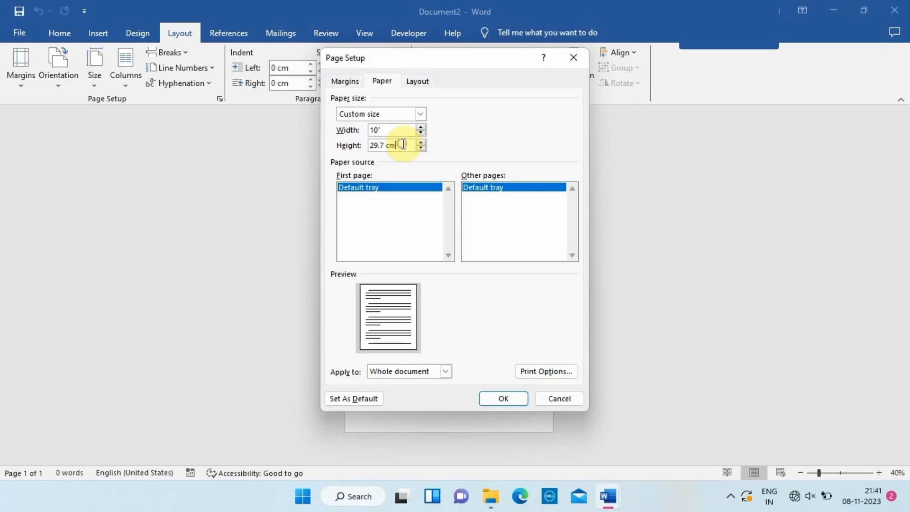
left_click(387, 145)
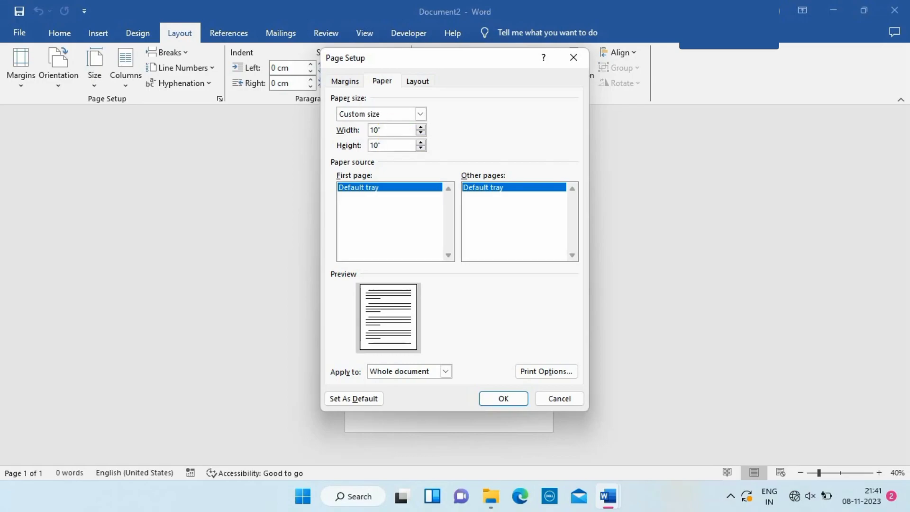
key("Return")
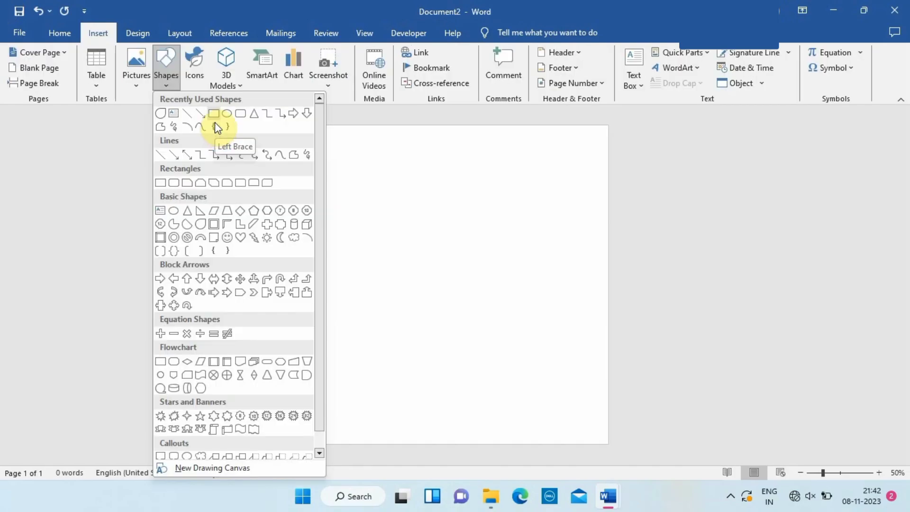
- Draw a rectangle covering the entire page and fill it with light gold
left_click(215, 122)
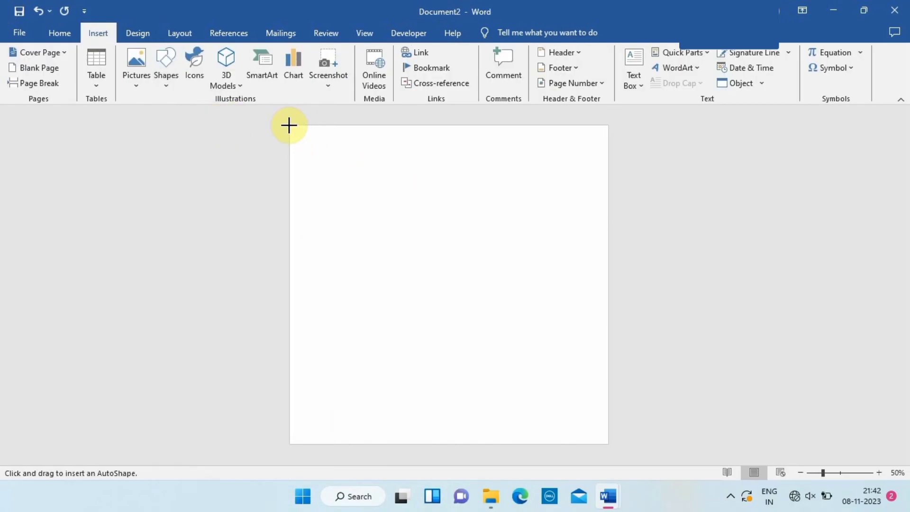
left_click_drag(289, 125, 608, 443)
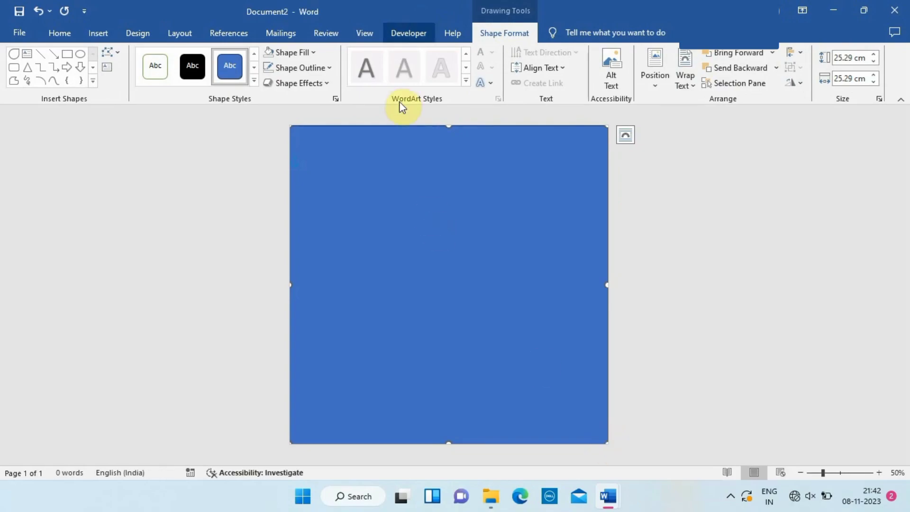
left_click(314, 51)
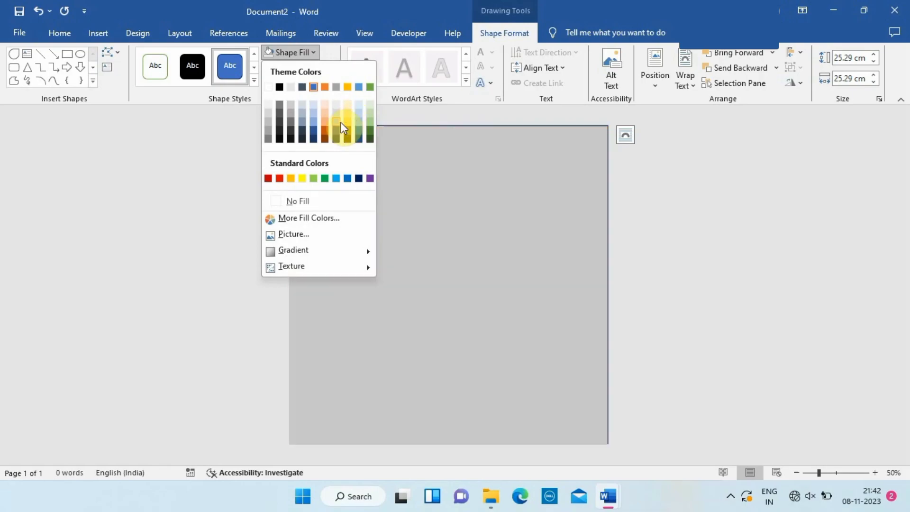
left_click(349, 124)
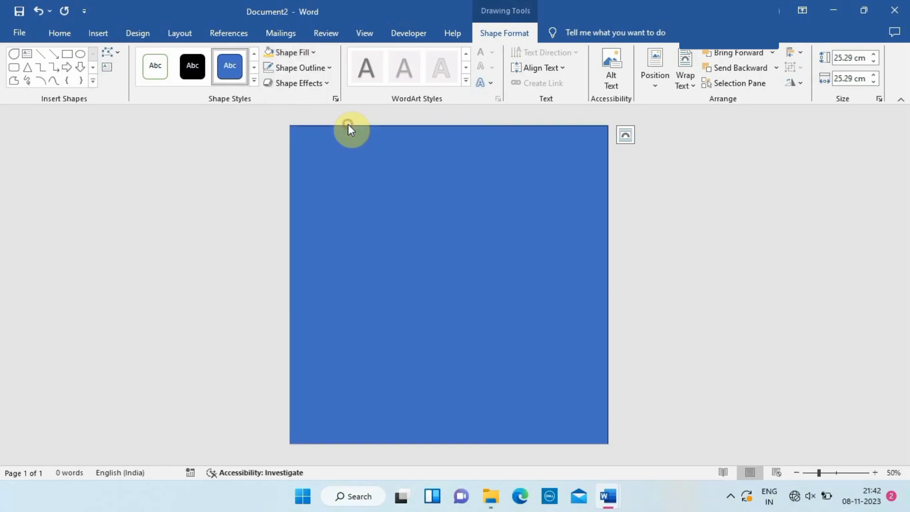
- Draw a vertical rectangle about 17.83 cm high and 8.26 cm wide, hanging from the page's upper edge near its left side
left_click(93, 81)
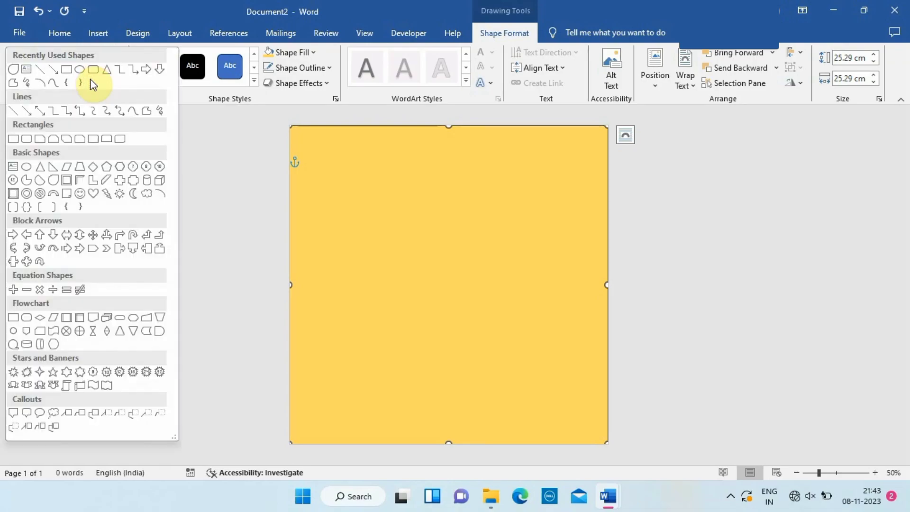
left_click(66, 69)
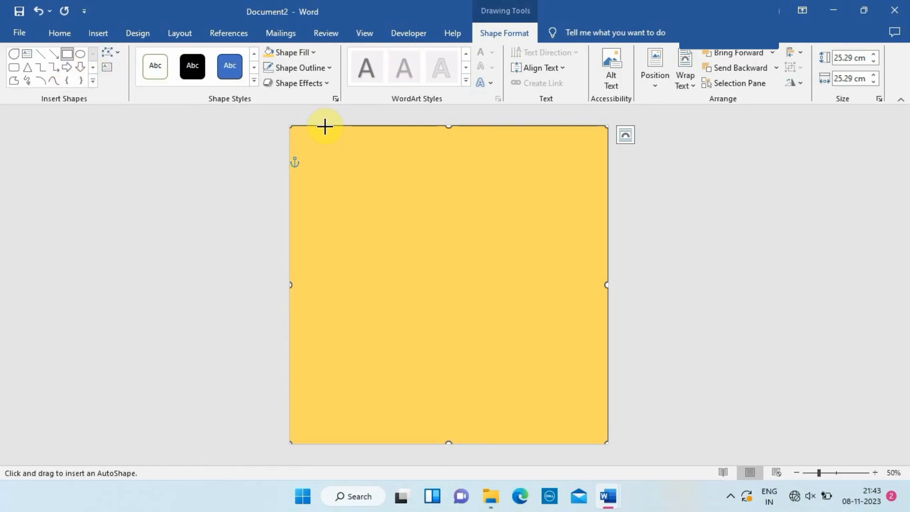
left_click_drag(325, 126, 380, 352)
right_click(382, 339)
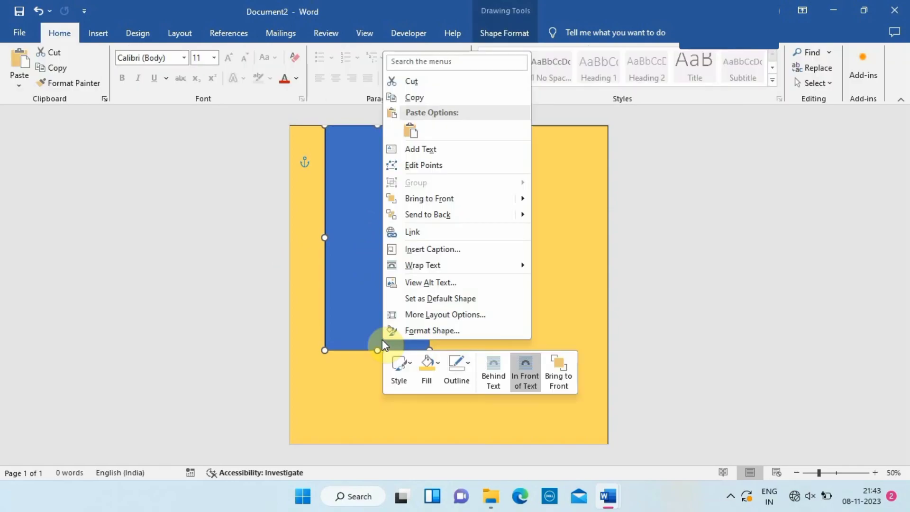
left_click(349, 252)
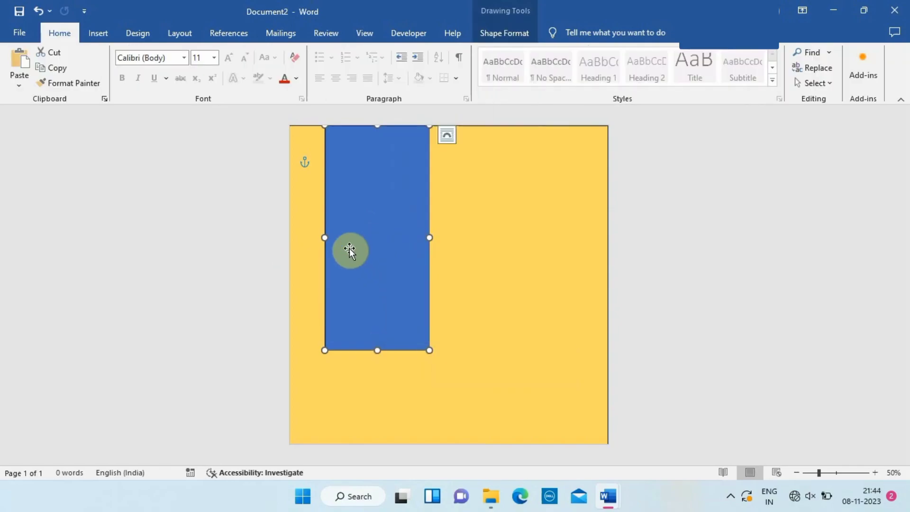
- Try removing the vertical rectangle's outline and filling it with dark green
left_click(517, 33)
left_click(329, 68)
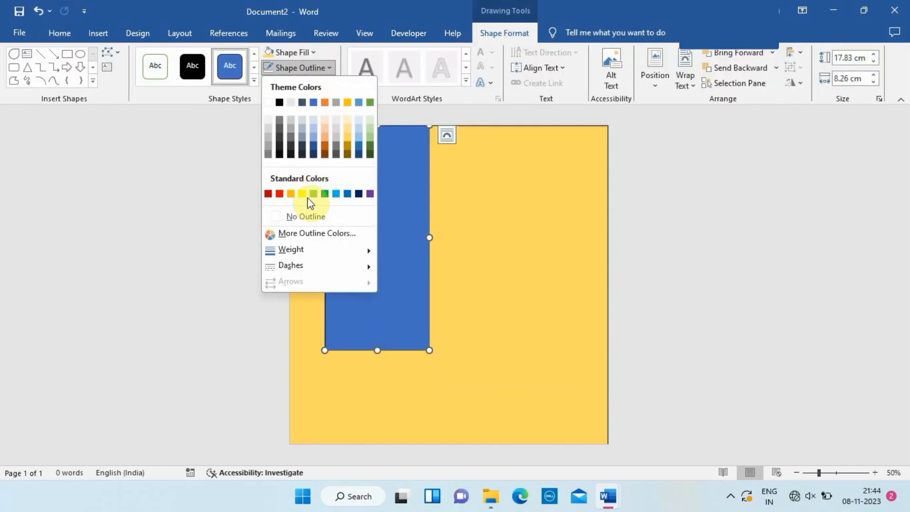
left_click(308, 216)
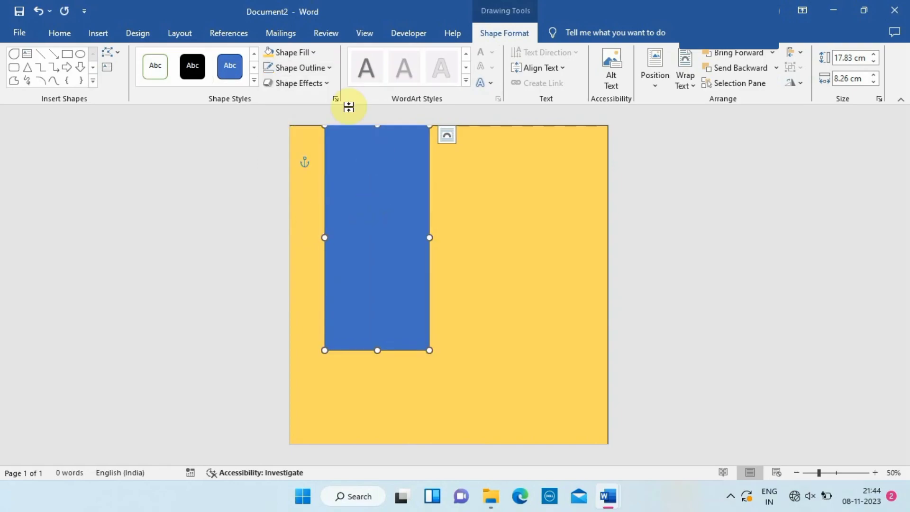
left_click(313, 52)
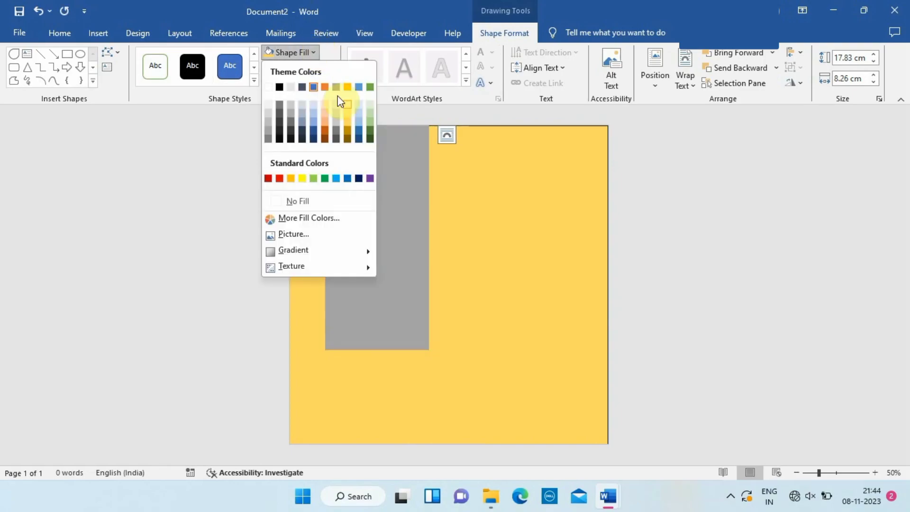
left_click(369, 128)
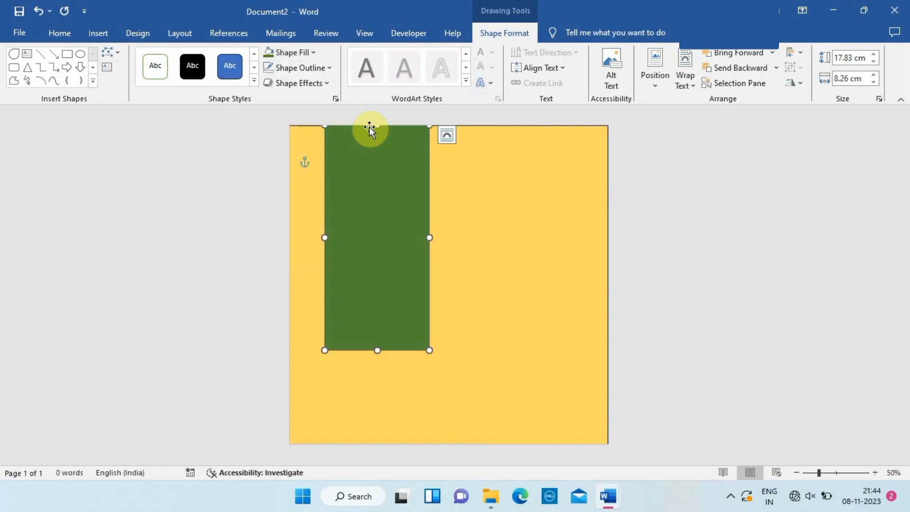
- Undo the vertical rectangle's green fill and outline removal
right_click(386, 268)
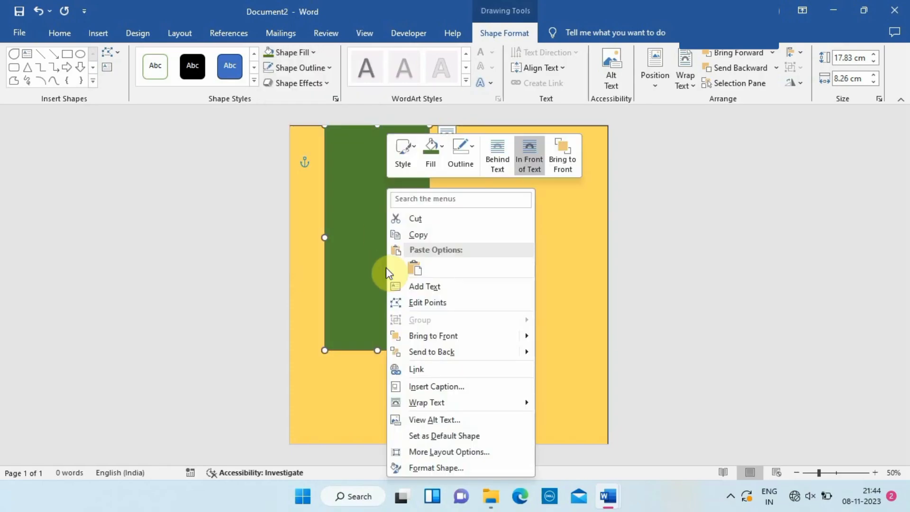
left_click(421, 304)
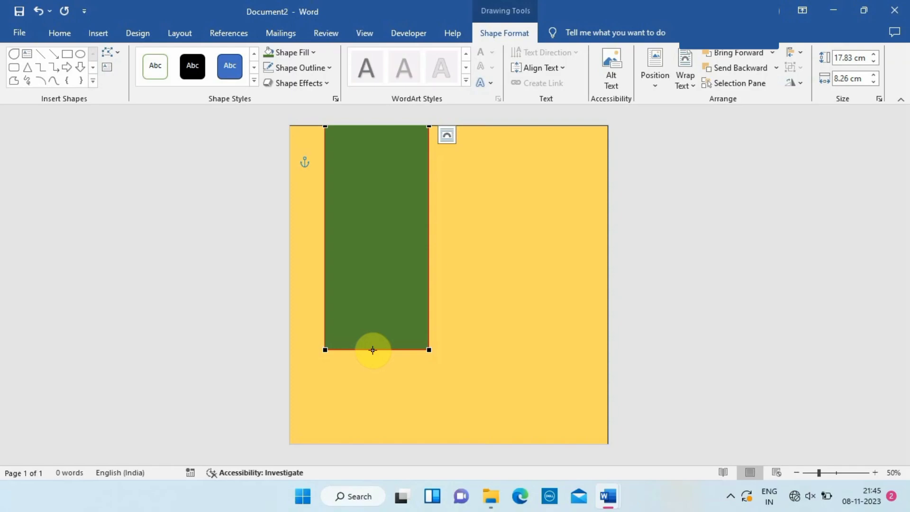
key("ctrl+z")
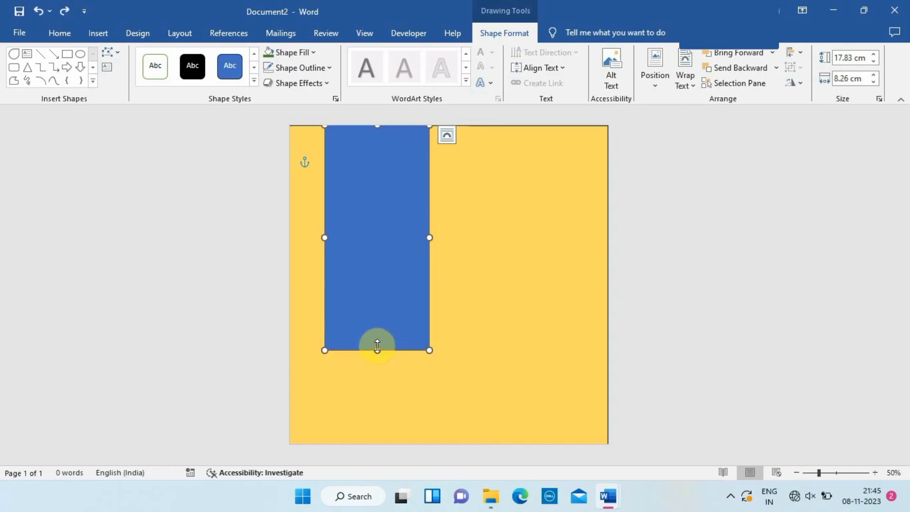
- Edit the vertical rectangle's points, pulling the middle of its lower edge down into a straight-sided tip, about 20.43 cm high overall
right_click(370, 337)
left_click(436, 175)
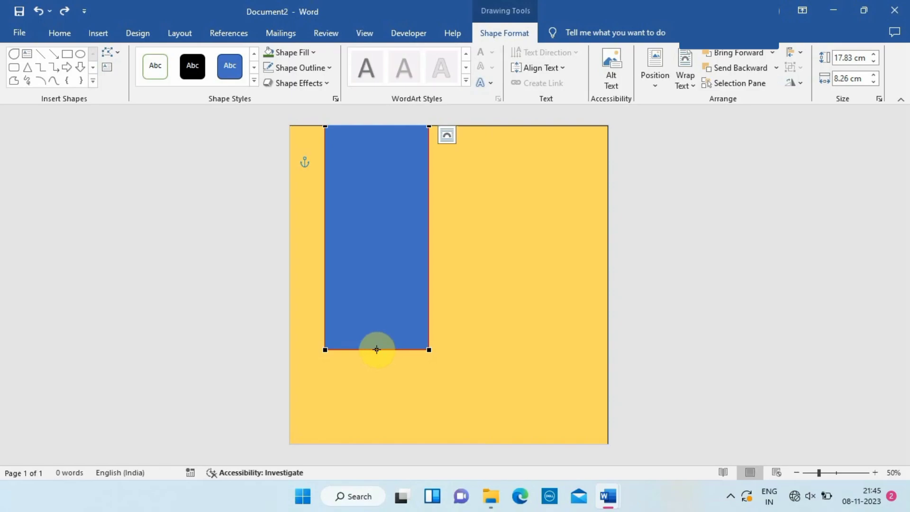
left_click_drag(377, 349, 377, 394)
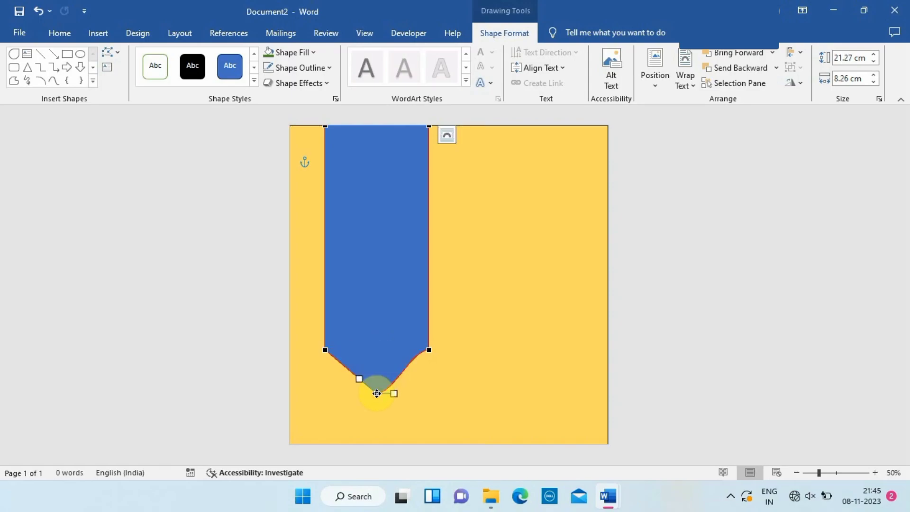
left_click(395, 394)
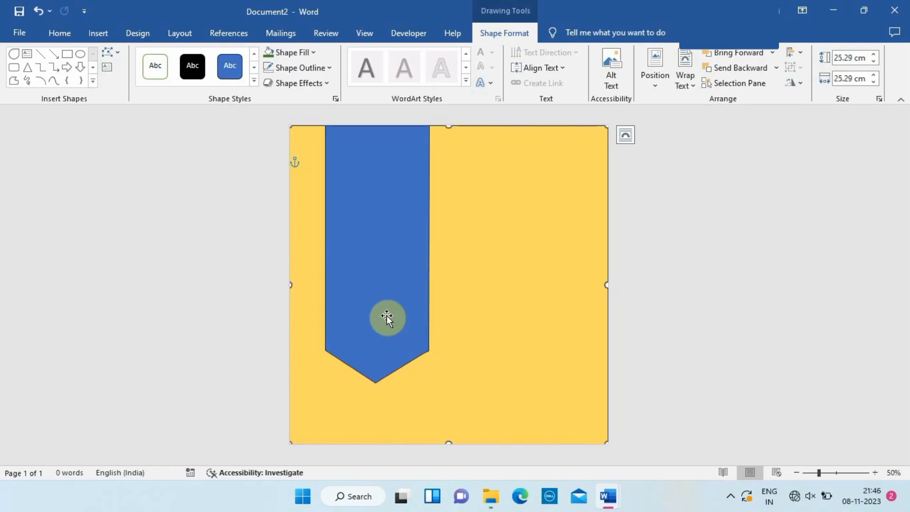
- Remove the outline from the blue pointed banner shape
left_click(382, 313)
right_click(381, 311)
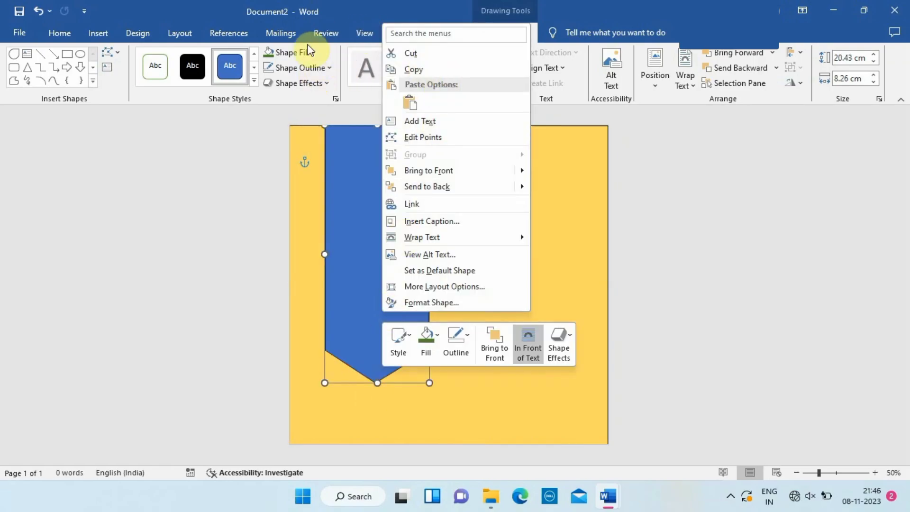
left_click(536, 34)
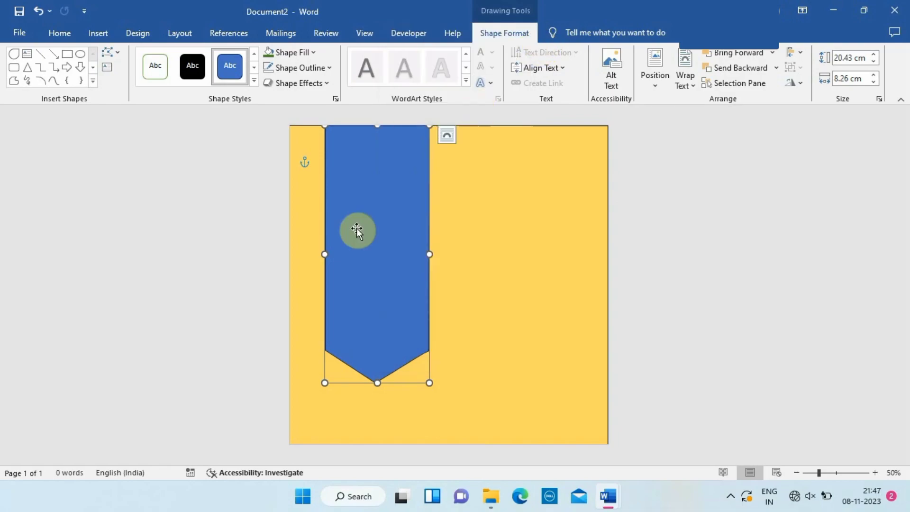
left_click(315, 53)
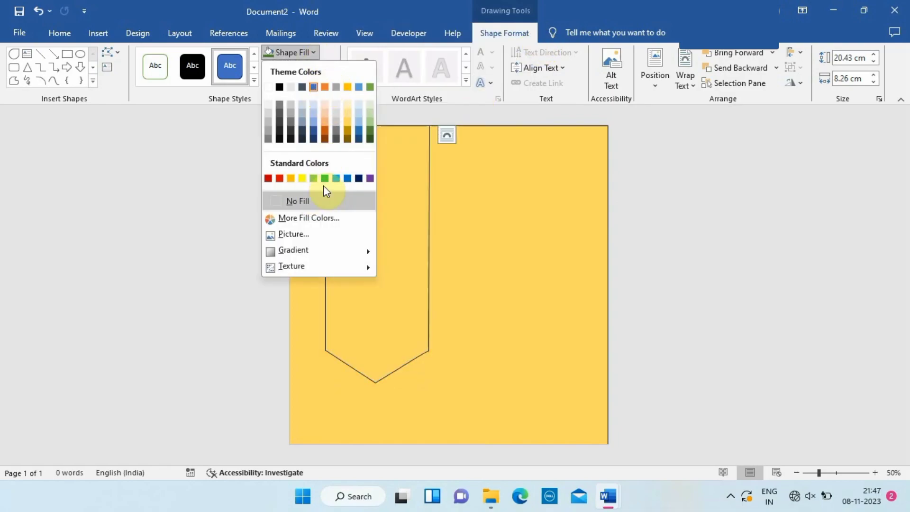
left_click(326, 52)
left_click(330, 68)
left_click(298, 216)
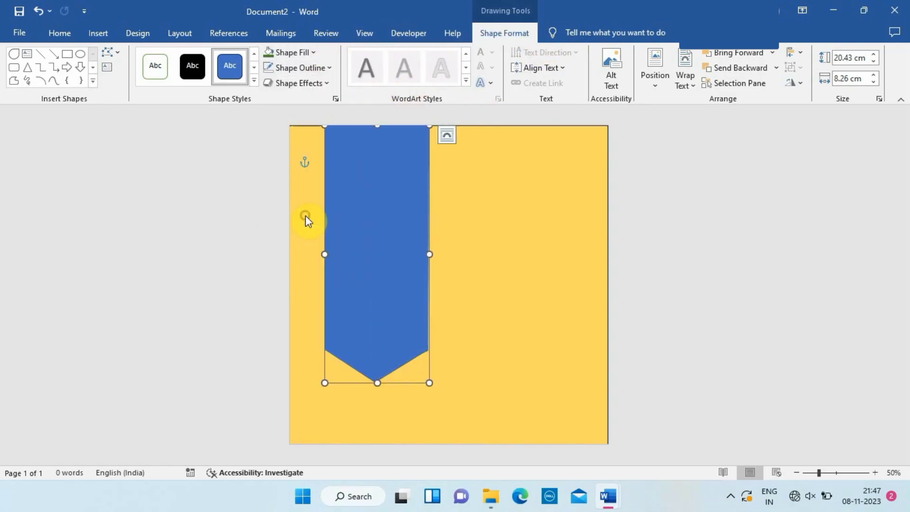
- Fill the pointed banner shape with dark orange
left_click(269, 326)
left_click(350, 311)
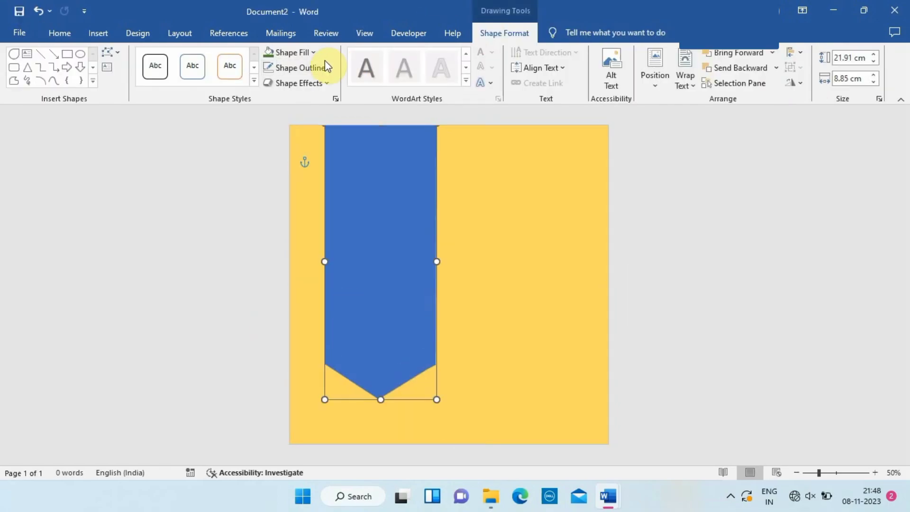
left_click(314, 53)
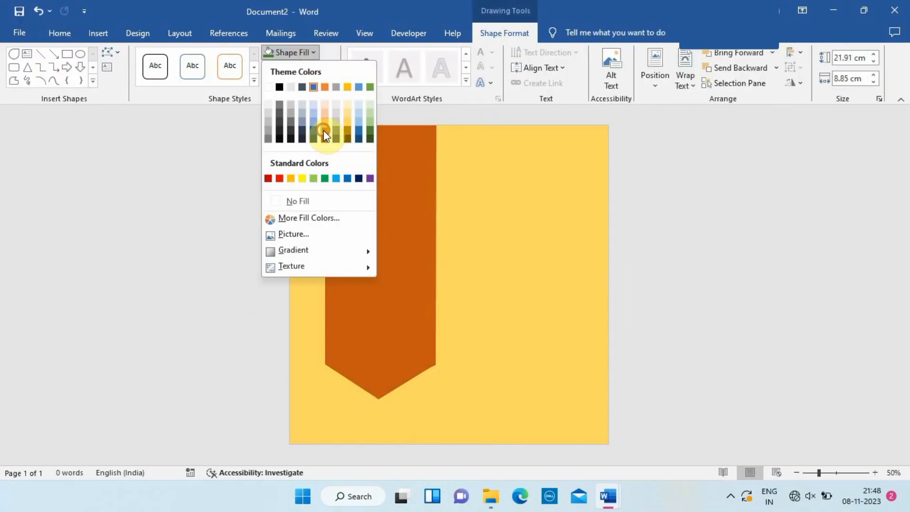
left_click(324, 131)
- Draw a circle about 13.81 cm in diameter over the banner, move it up, and shift the banner so it is centred behind the circle
left_click(98, 33)
left_click(165, 67)
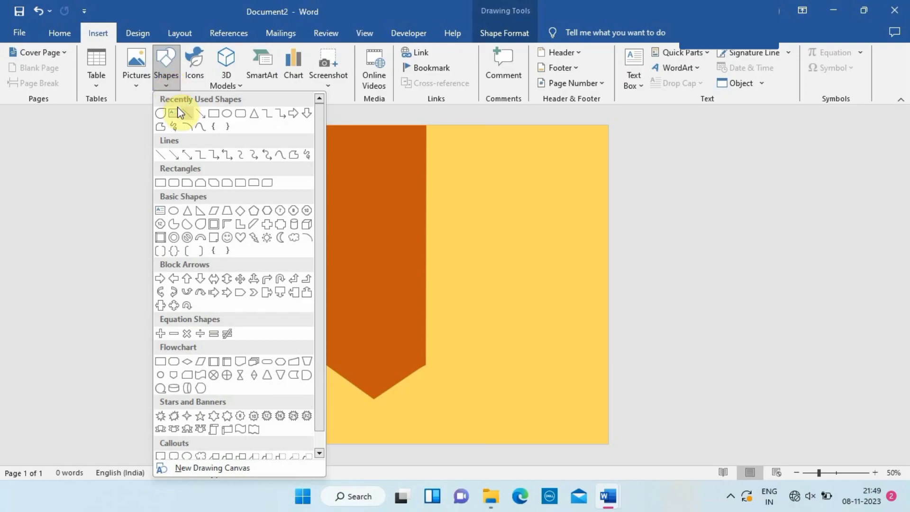
left_click(240, 115)
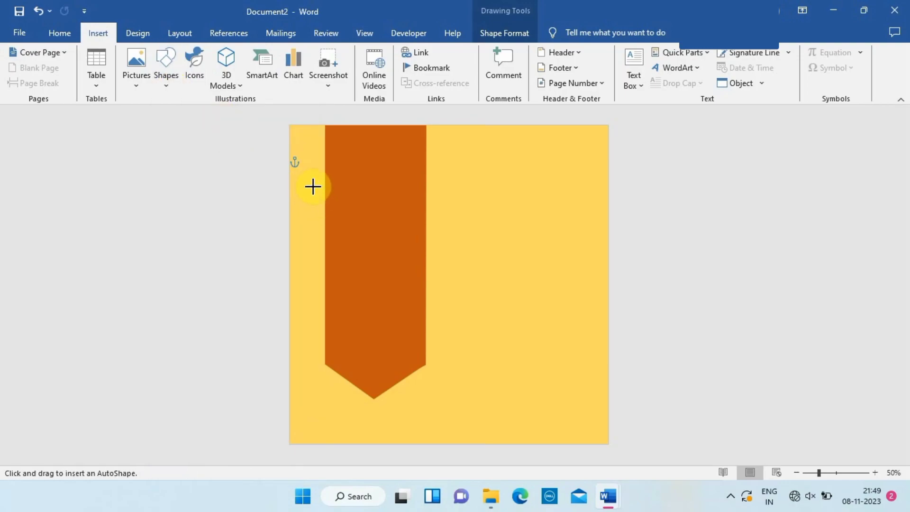
left_click_drag(313, 187, 485, 307)
left_click_drag(417, 190, 398, 164)
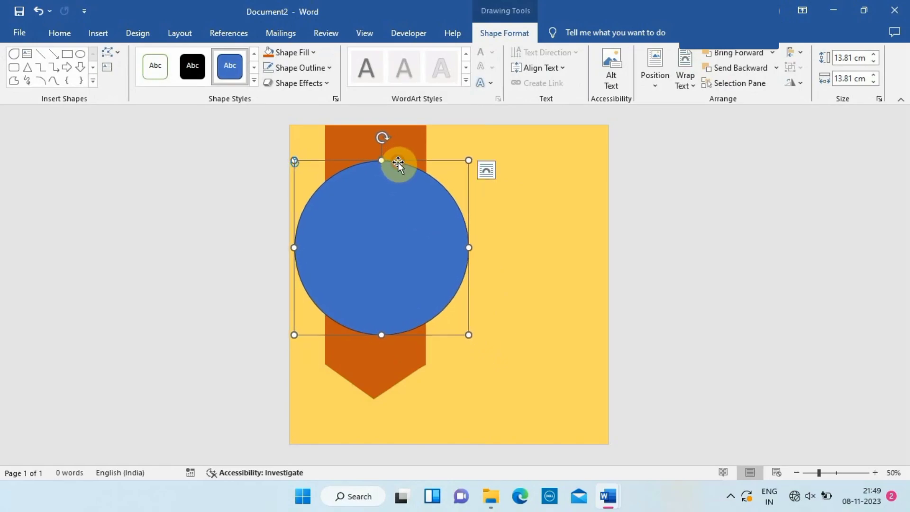
left_click_drag(412, 132, 417, 132)
- Fill the circle with Gold, Accent 4, Darker 25% and give it a white outline
left_click(403, 178)
left_click(314, 52)
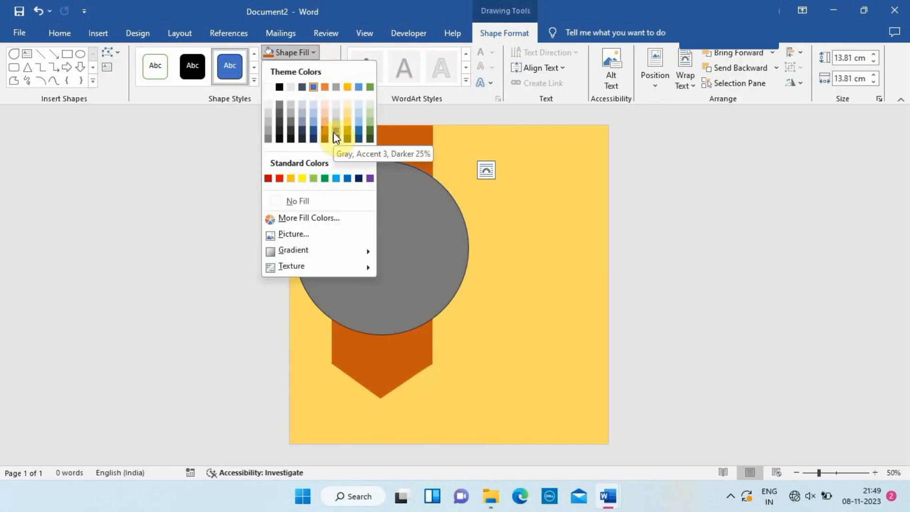
left_click(346, 132)
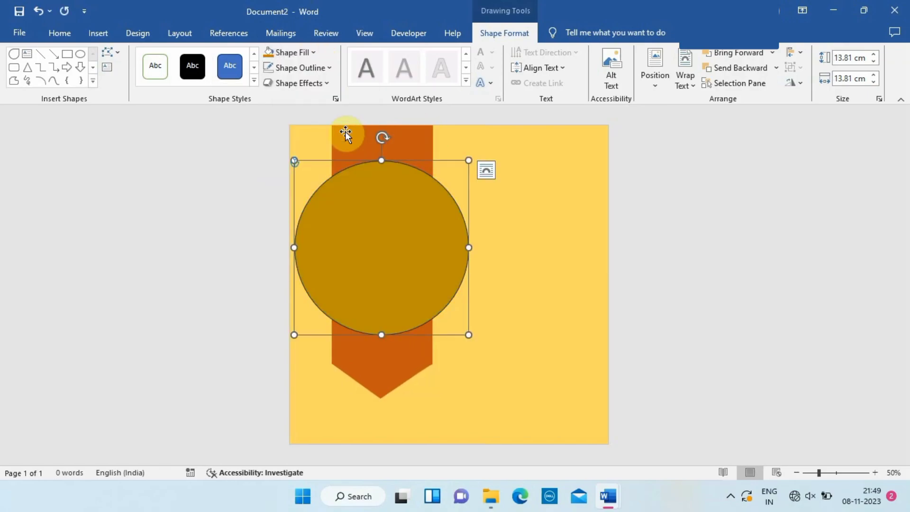
left_click(328, 68)
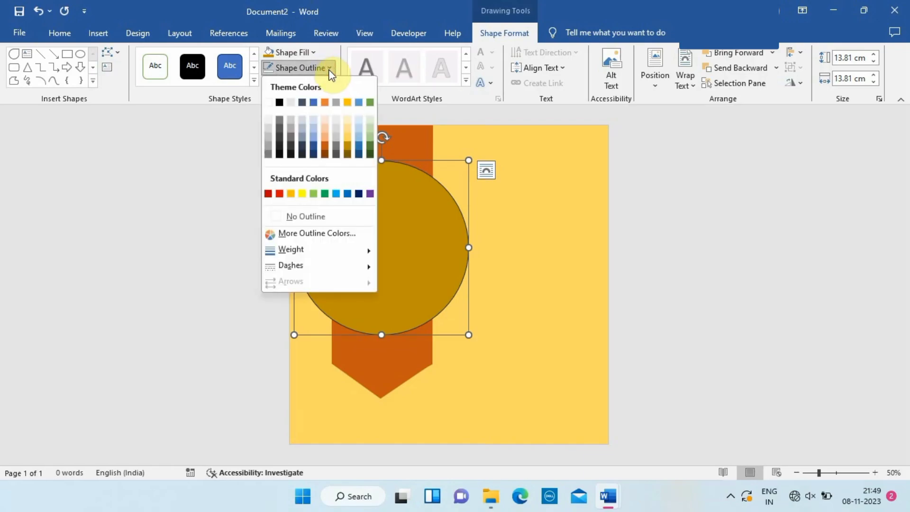
left_click(269, 104)
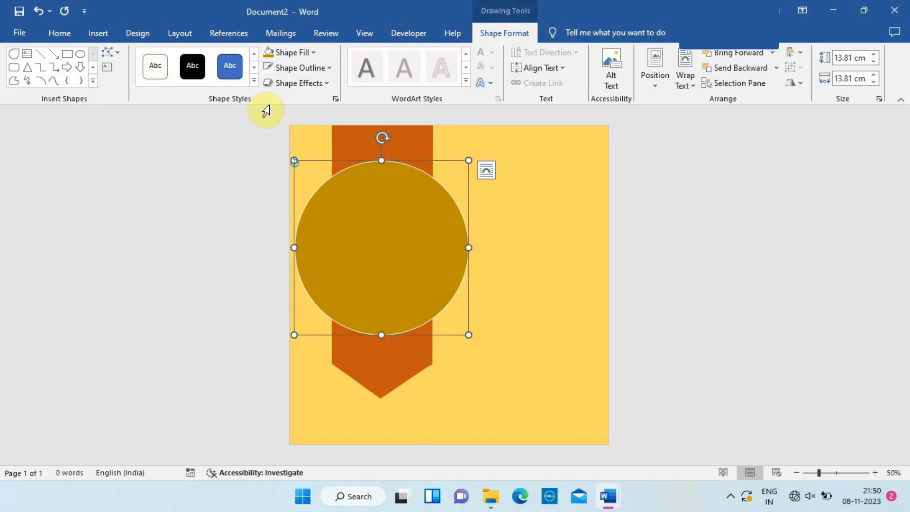
- Give the circle a 3 pt outline in Gold, Accent 4, Darker 50%
left_click(327, 68)
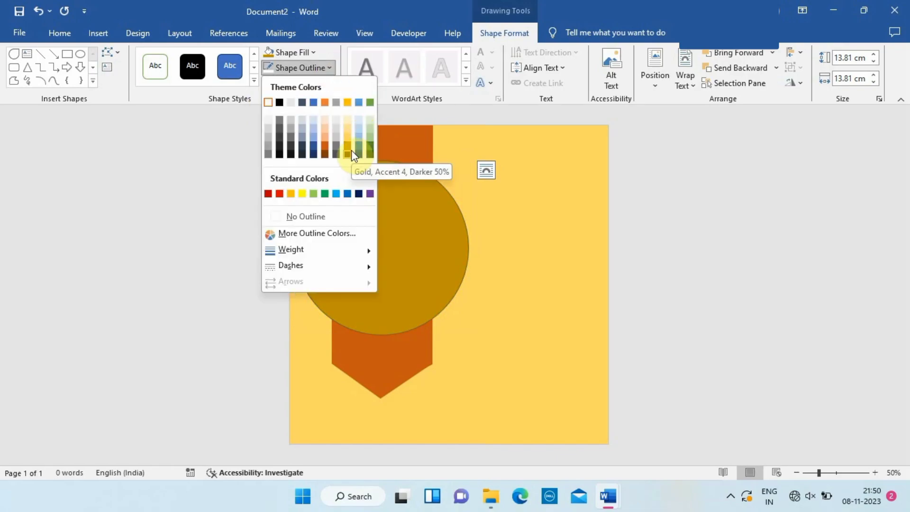
left_click(349, 154)
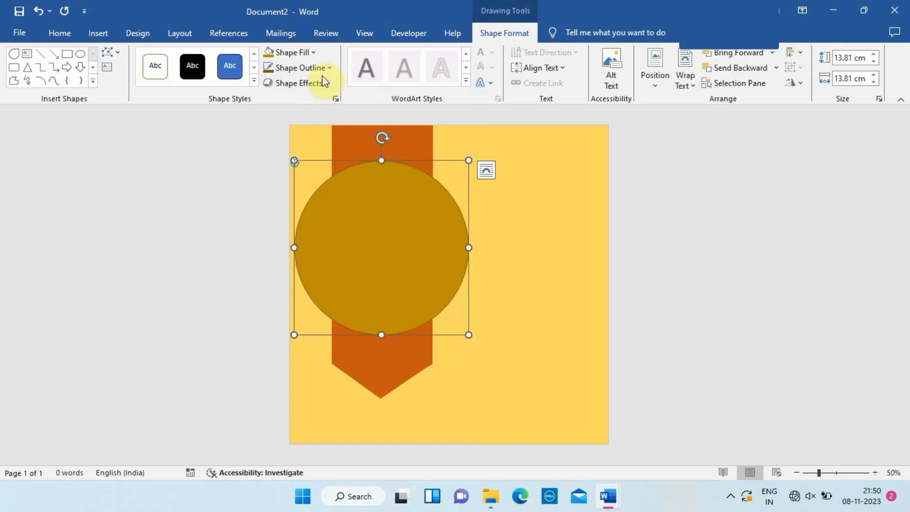
left_click(330, 68)
mouse_move(322, 250)
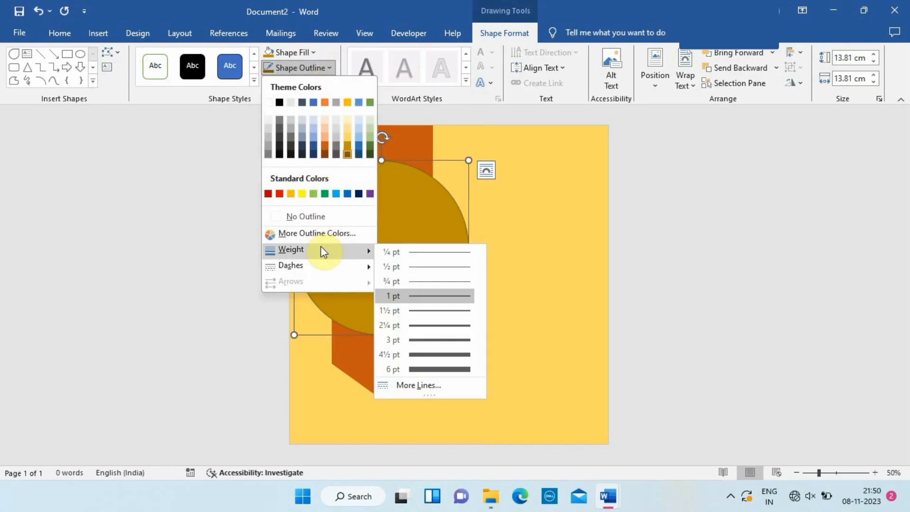
left_click(425, 337)
left_click(383, 326)
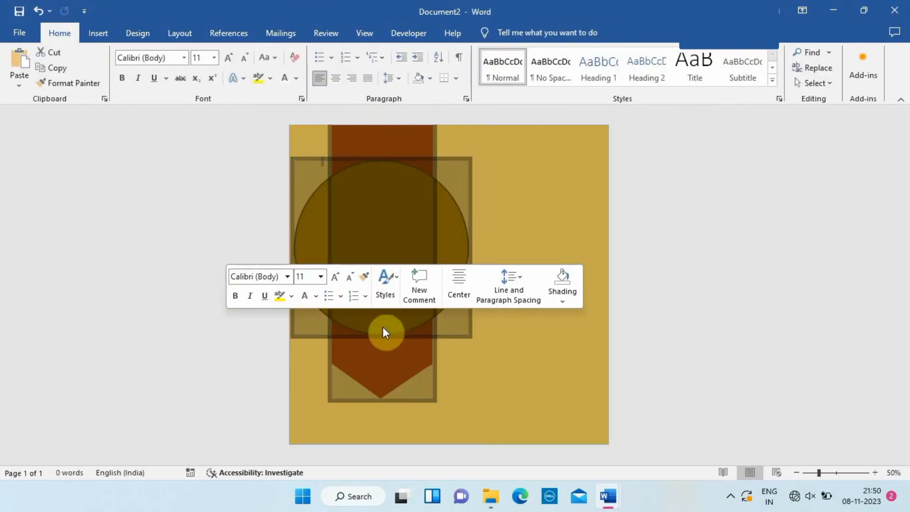
- Change the circle's outline to white with a 4½ pt weight
left_click(361, 237)
left_click(298, 68)
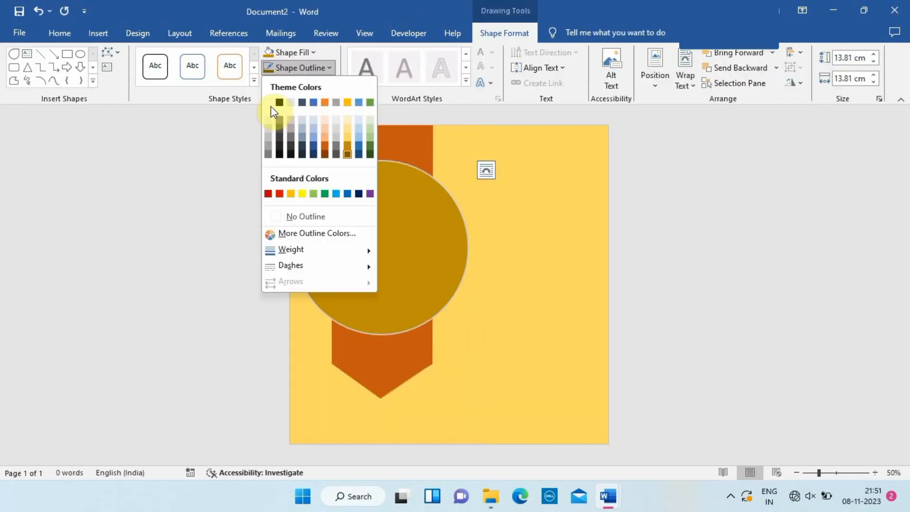
left_click(269, 102)
left_click(329, 67)
mouse_move(317, 270)
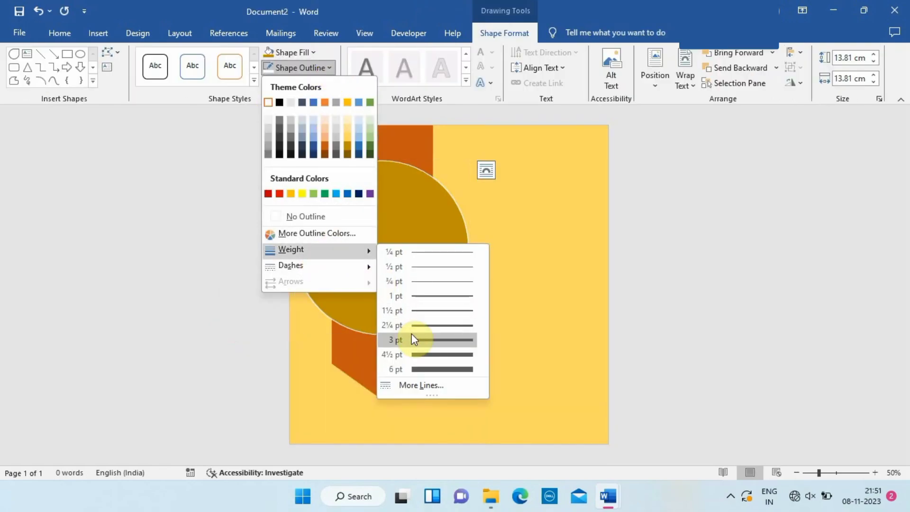
left_click(428, 354)
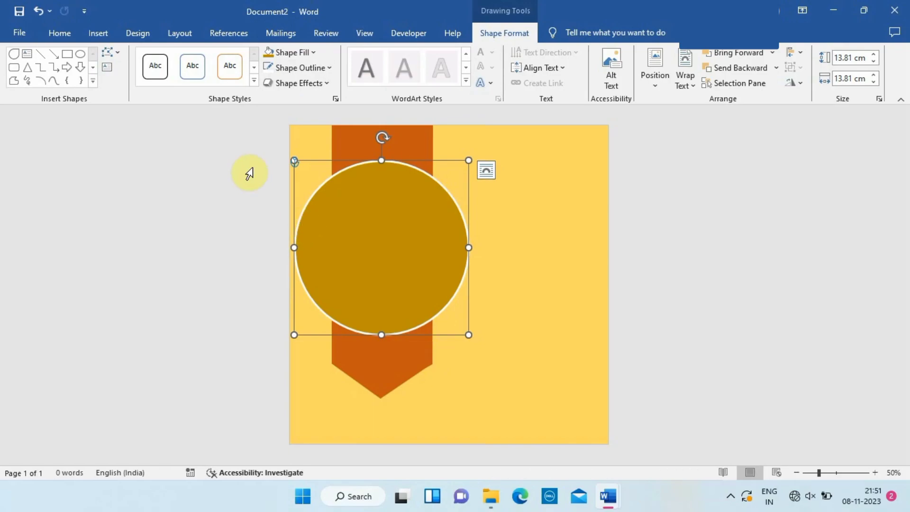
- Insert the coffee cup picture from a file on this device
left_click(99, 33)
left_click(136, 66)
left_click(152, 116)
left_click(336, 297)
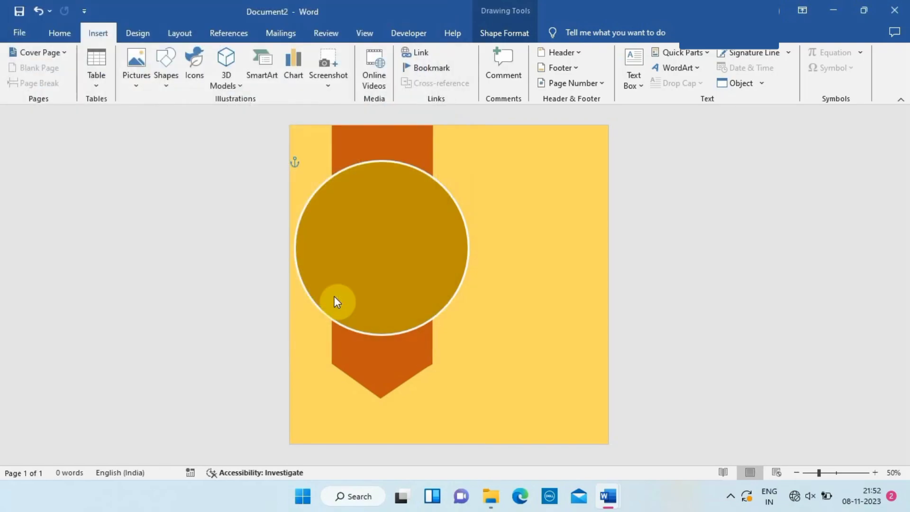
- Move the gold background aside to reach the coffee picture behind it and try to change that picture
left_click(488, 198)
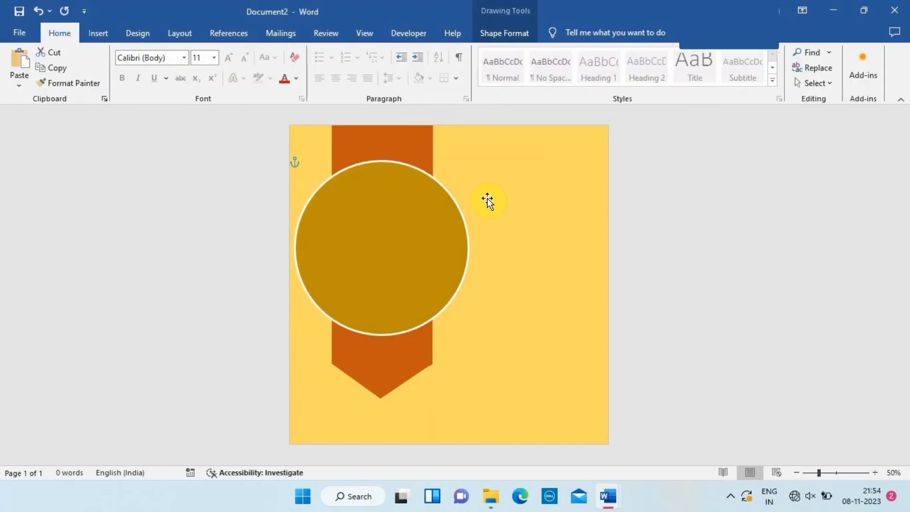
left_click_drag(488, 199, 636, 212)
left_click(361, 400)
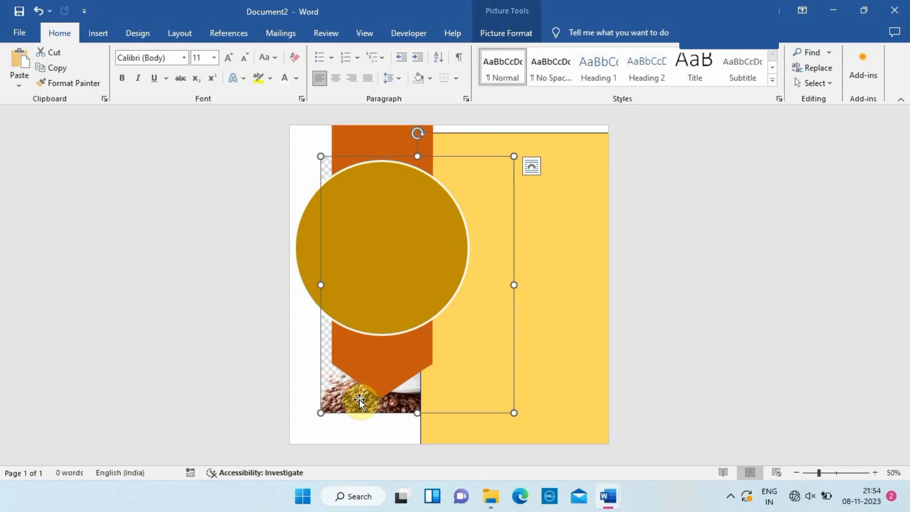
right_click(361, 401)
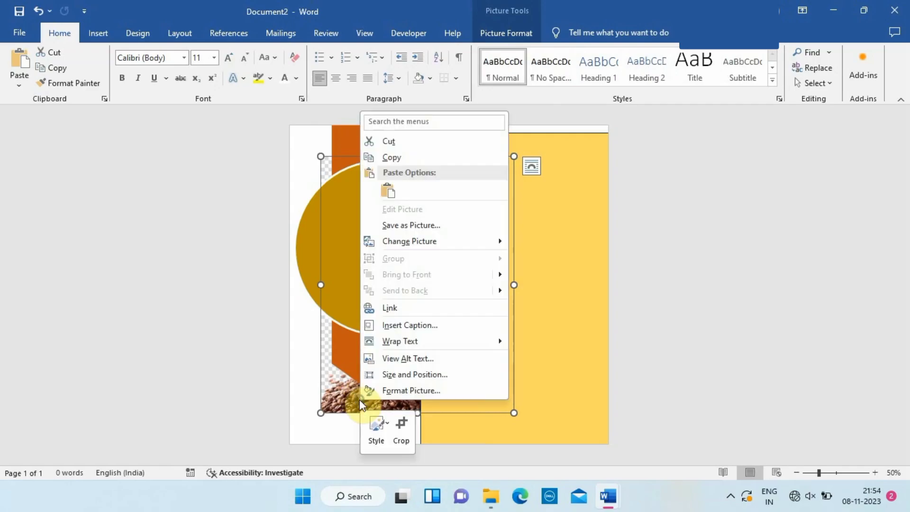
left_click(328, 390)
right_click(329, 391)
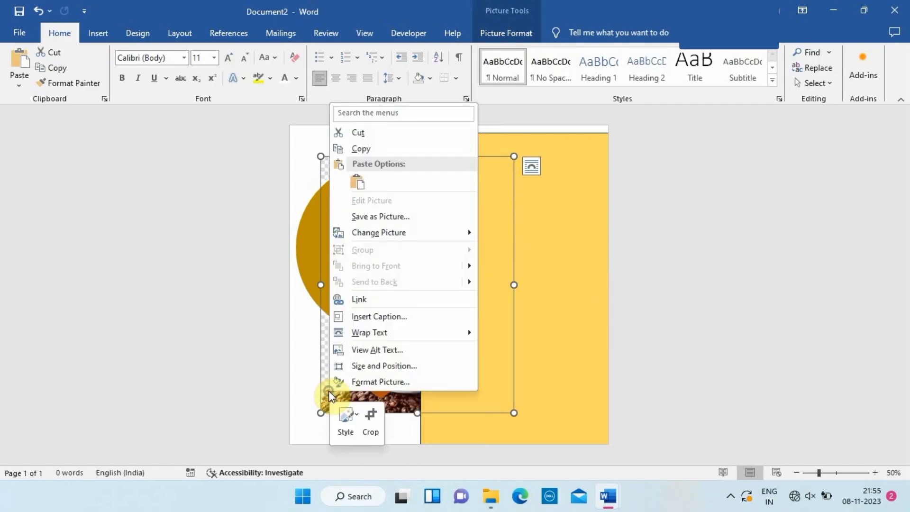
mouse_move(388, 233)
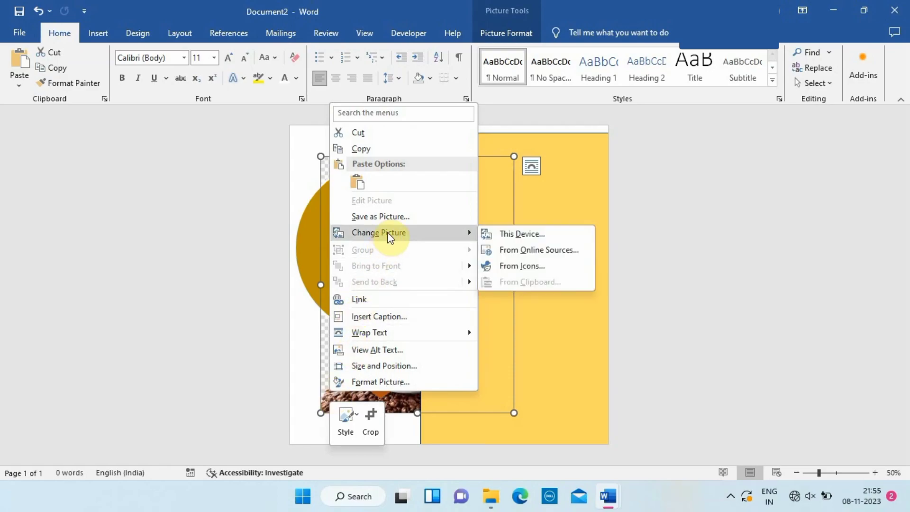
left_click(410, 403)
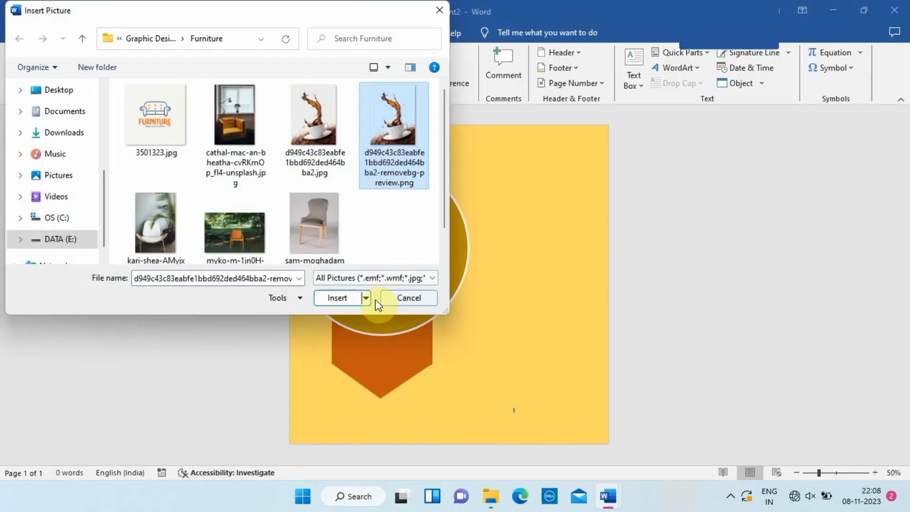
- Insert the background-free coffee picture d949c43c83eabfe1bbd692ded464bba2-removebg-preview.png from the Furniture folder
left_click(372, 299)
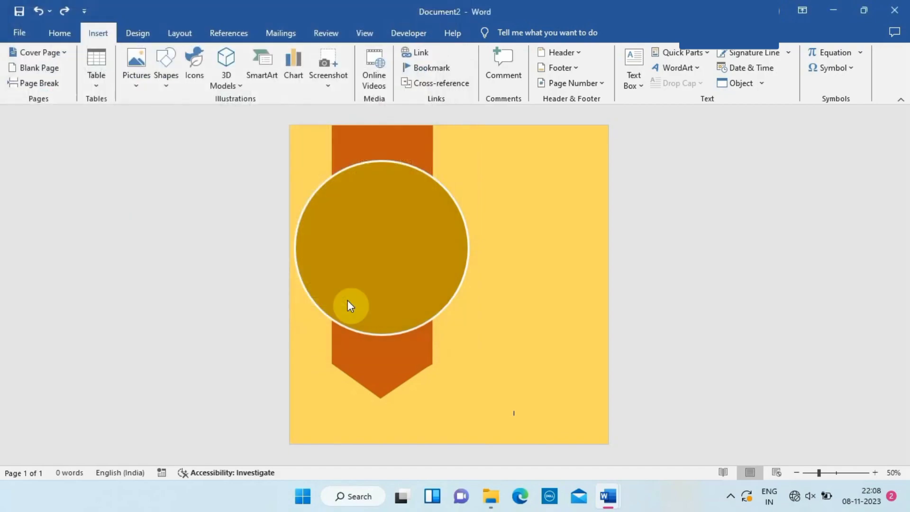
scroll(349, 301, "up", 5)
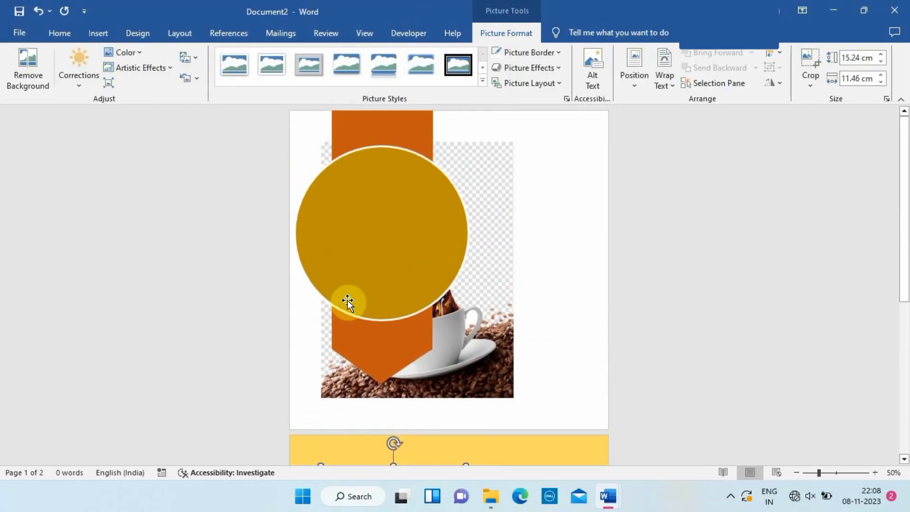
left_click(488, 166)
right_click(488, 167)
left_click(470, 155)
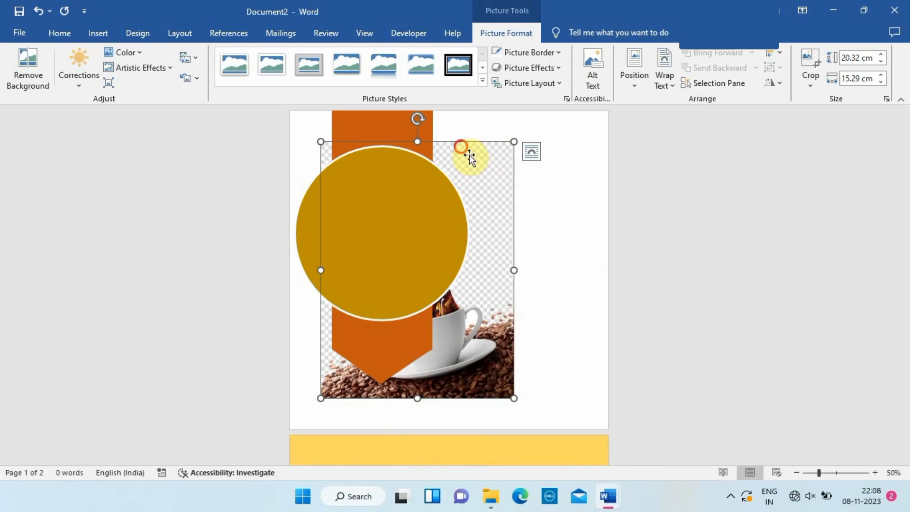
right_click(462, 147)
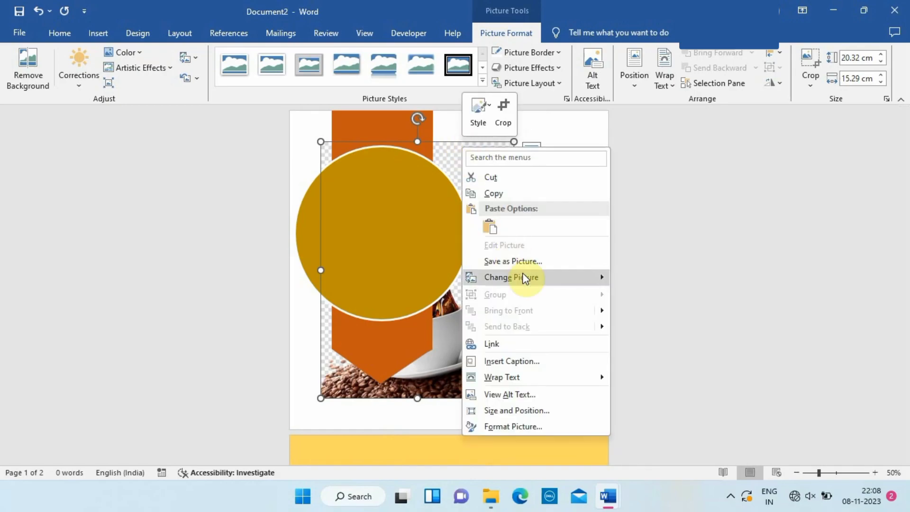
mouse_move(526, 277)
scroll(708, 181, "down", 6)
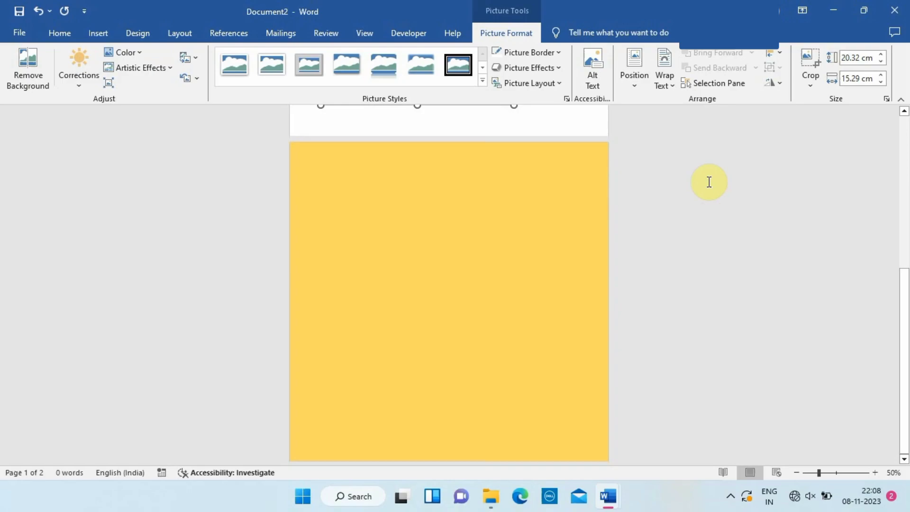
scroll(710, 182, "up", 1)
scroll(709, 182, "up", 1)
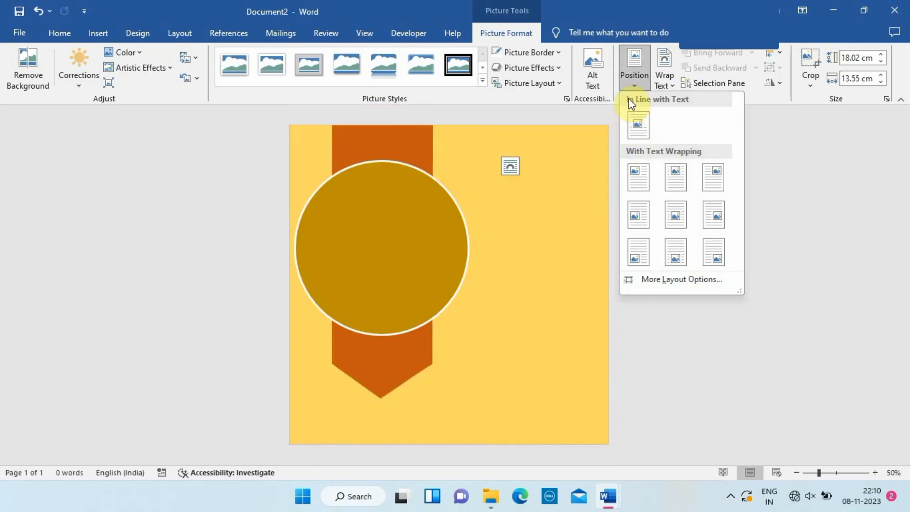
- Give the coffee picture a bottom-left position with text wrapping, then move and enlarge it to fill the page's lower-right area
left_click(639, 258)
left_click_drag(460, 343, 517, 312)
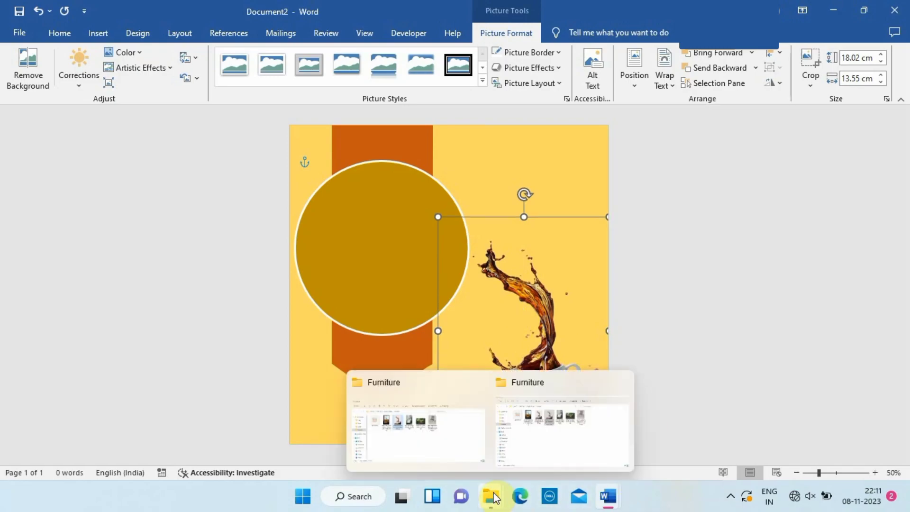
left_click_drag(438, 217, 388, 152)
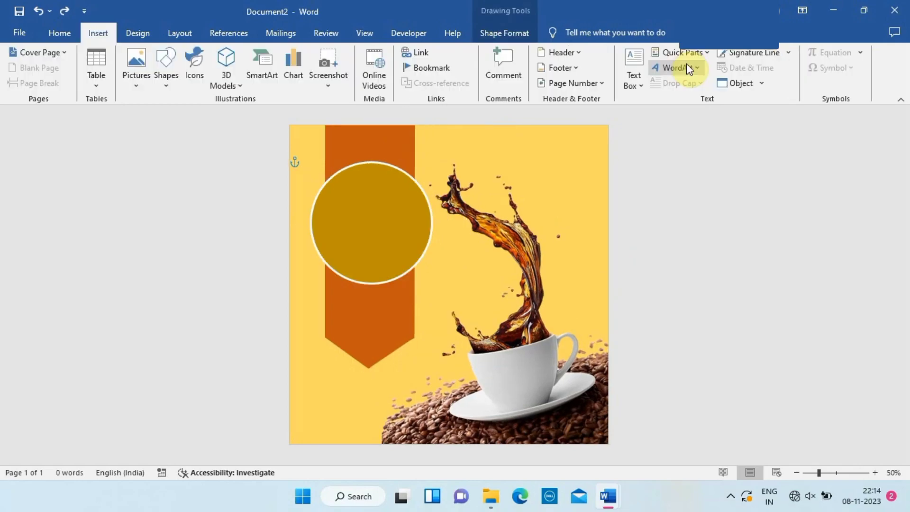
- Add the word LOGO as plain black WordArt and place it in the page's top-right corner
left_click(686, 63)
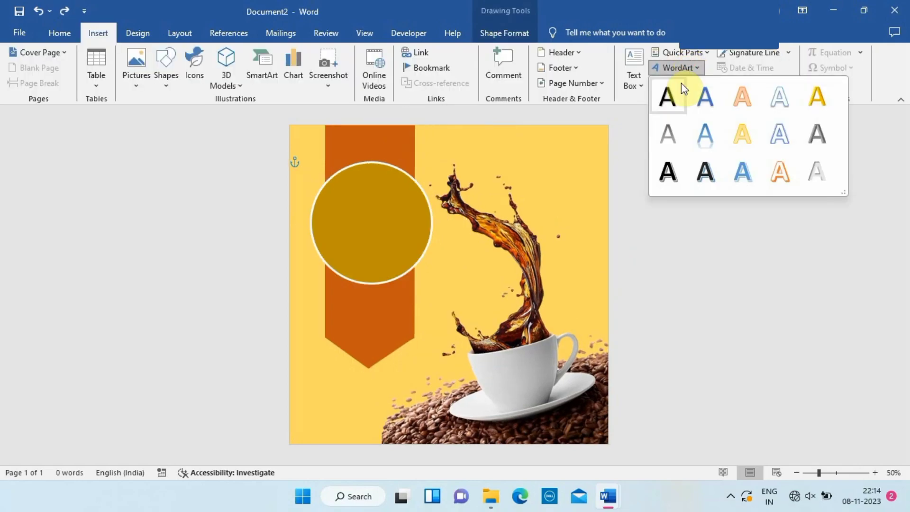
left_click(667, 95)
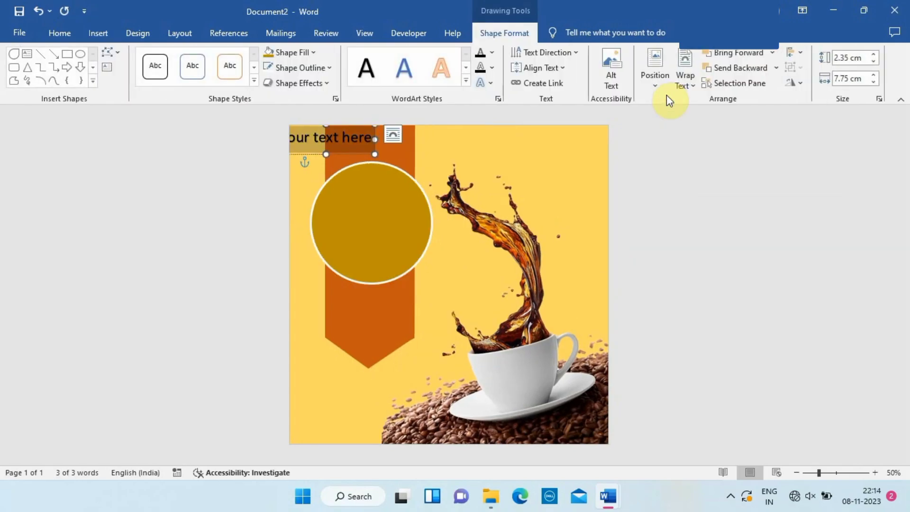
type("LOGO")
left_click_drag(328, 160, 521, 146)
left_click(622, 179)
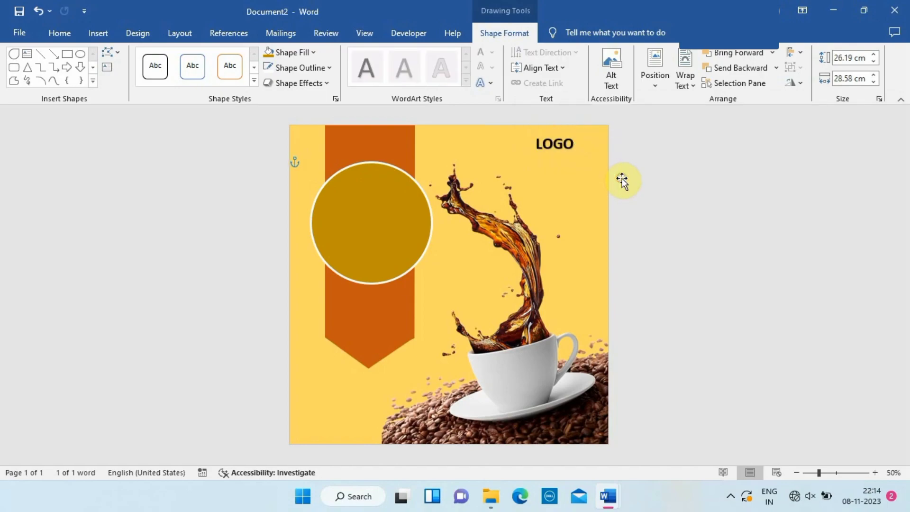
left_click(564, 130)
left_click_drag(565, 130, 592, 127)
key("Escape")
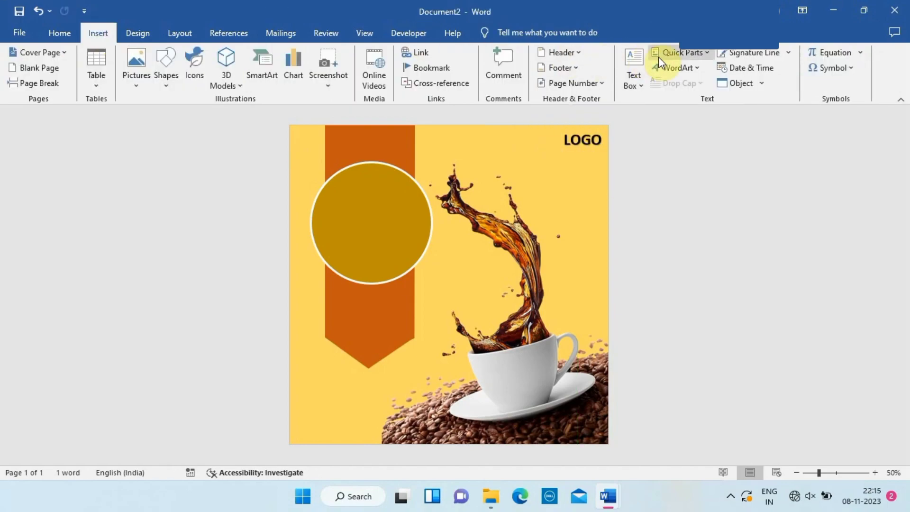
- Add the word COFFEE as plain black WordArt and move it to the middle of the circle
left_click(673, 67)
left_click(669, 90)
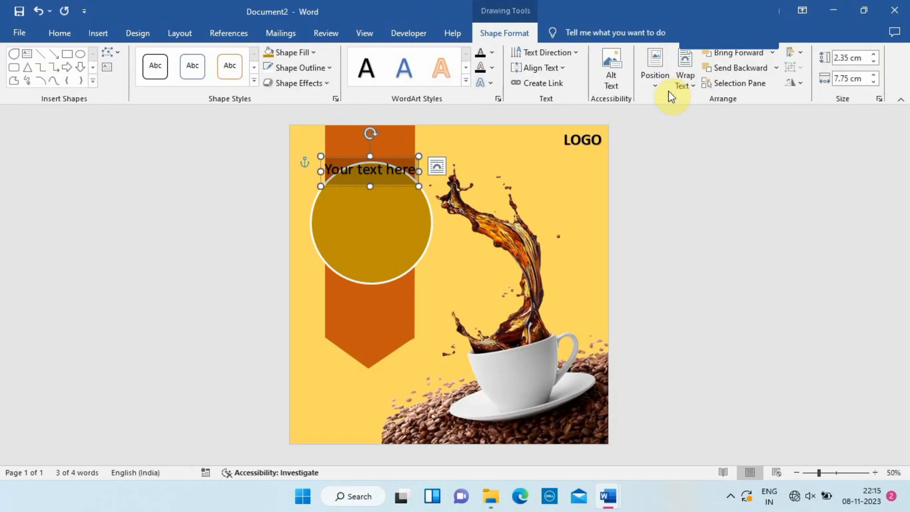
type("COFFEE")
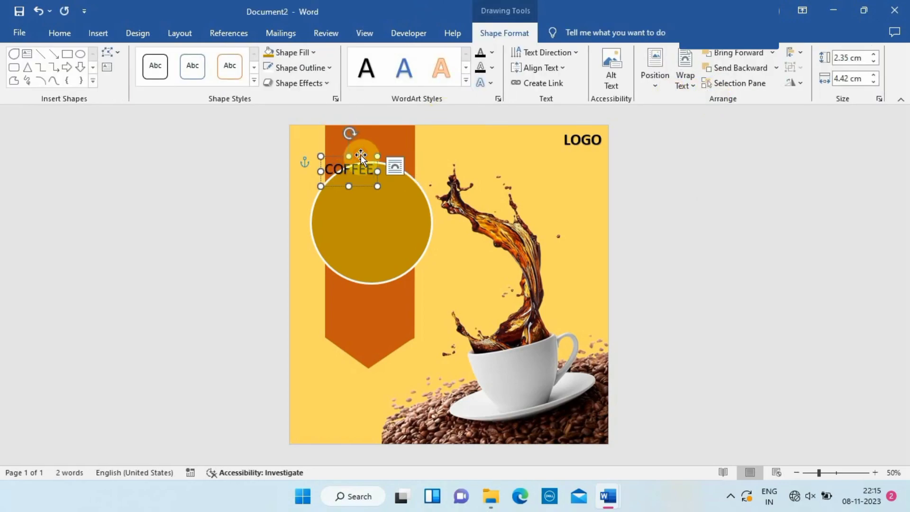
left_click_drag(361, 155, 383, 208)
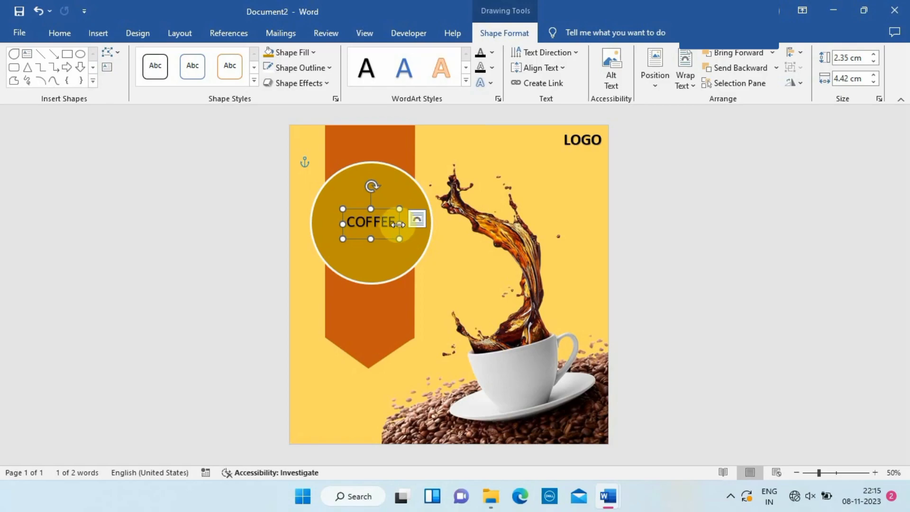
- Set the font of the COFFEE text to Consolas
double_click(396, 223)
left_click(390, 180)
type("C")
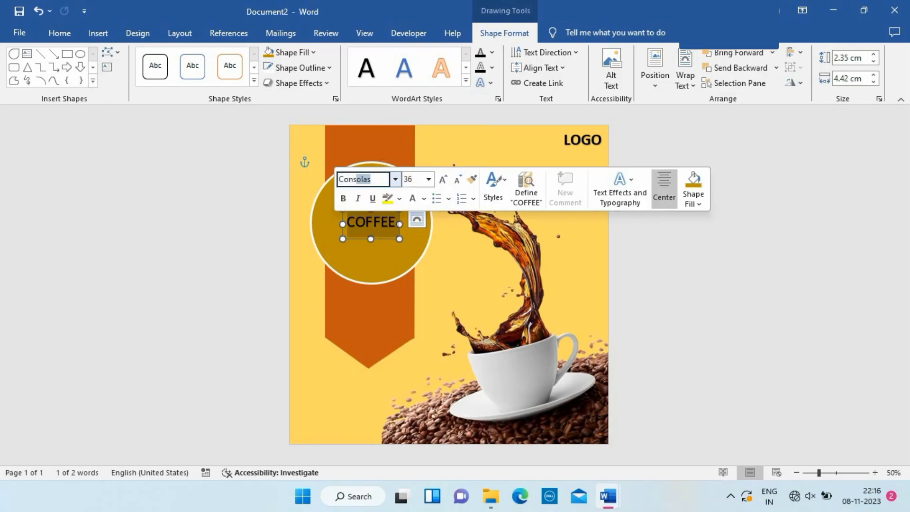
type("on")
key("Return")
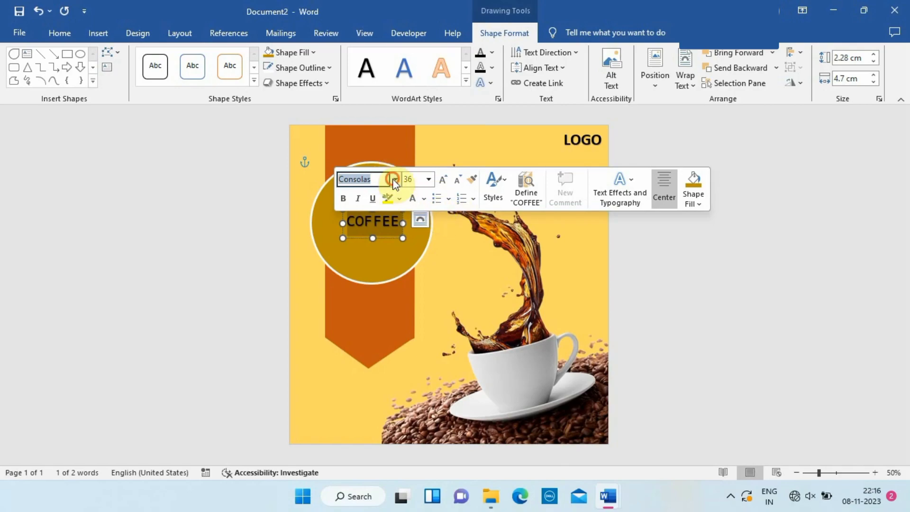
- Set the font of the coffee text in the circle to Freehand521 BT
left_click(395, 180)
left_click(578, 133)
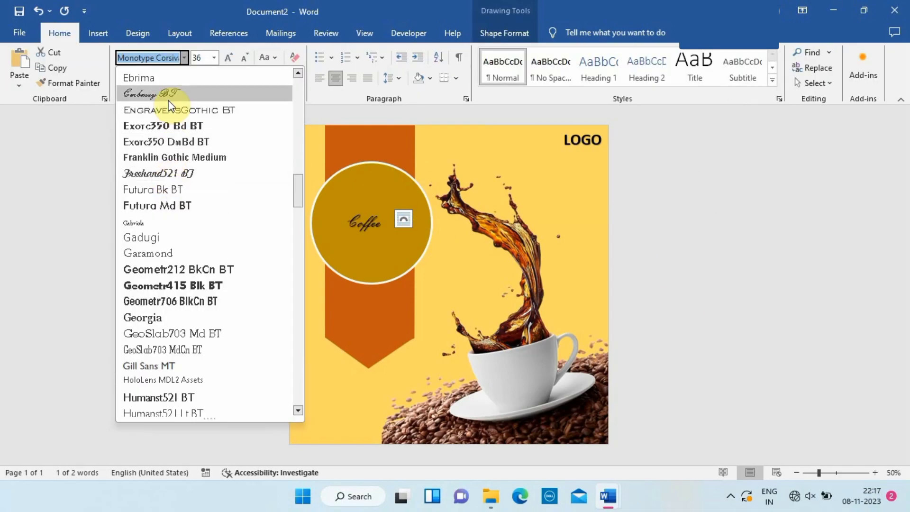
left_click(162, 172)
- Enlarge the Coffee text to size 72 and move it so it is centred in the circle
left_click(225, 56)
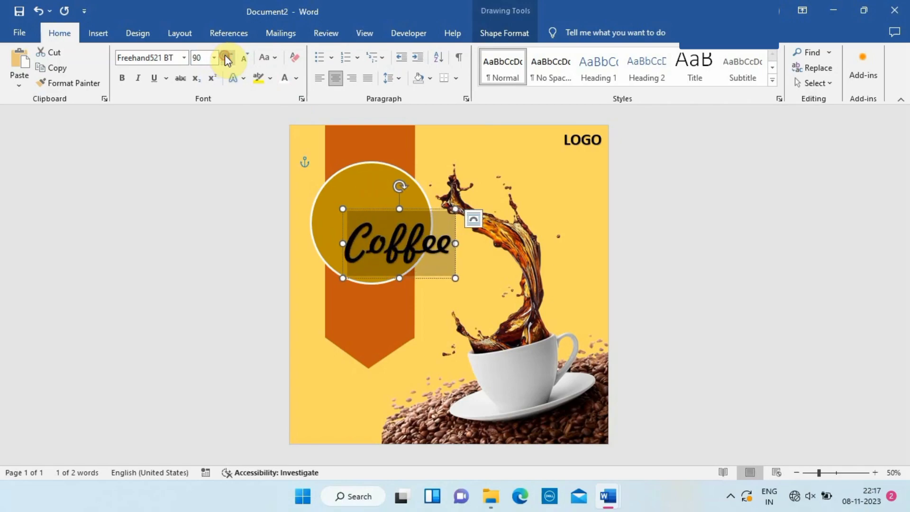
left_click(243, 58)
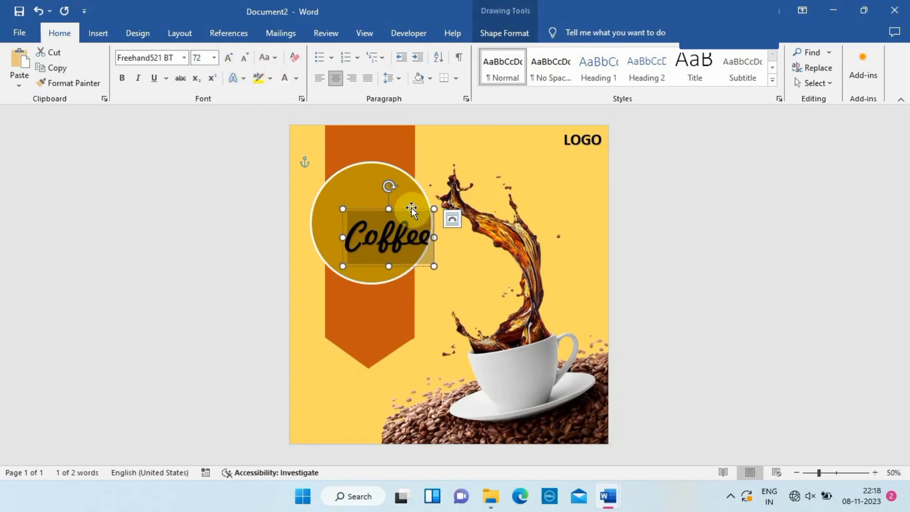
left_click_drag(409, 210, 394, 196)
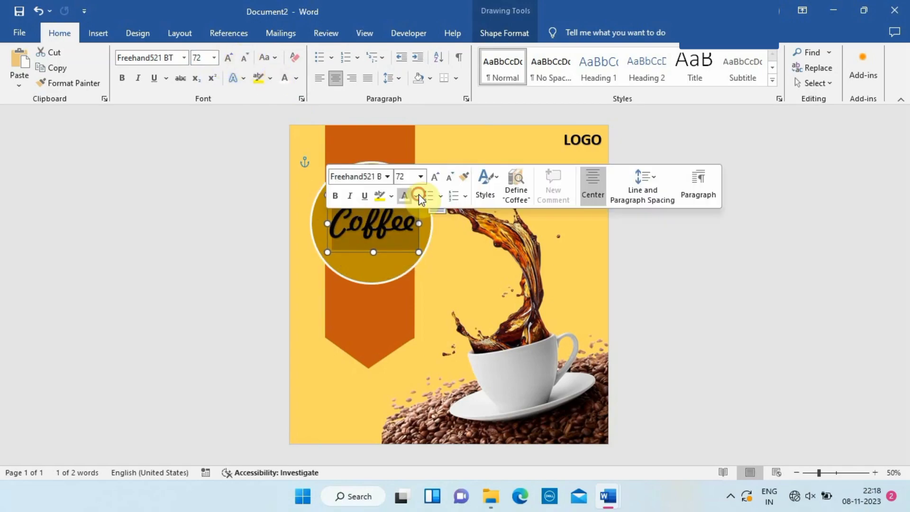
- Colour the Coffee text Orange, Accent 2, Darker 25% and give it a soft gold glow
left_click(417, 196)
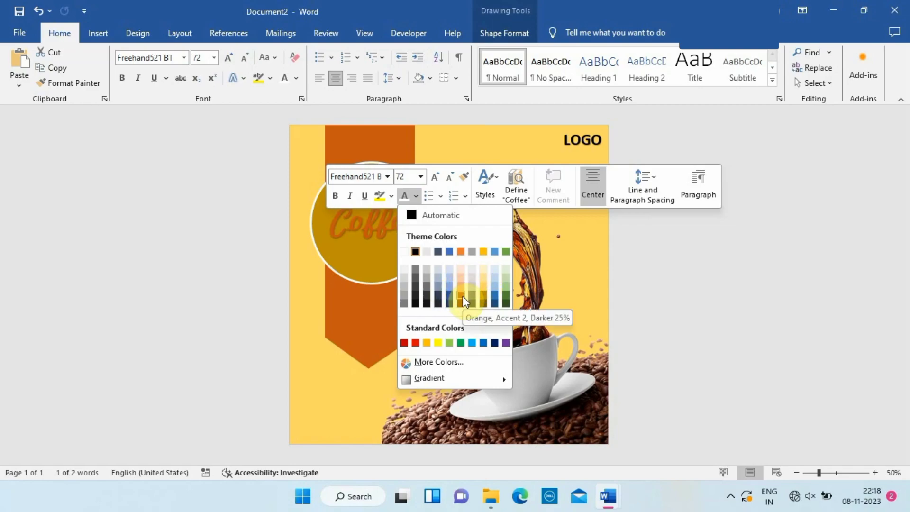
left_click(462, 299)
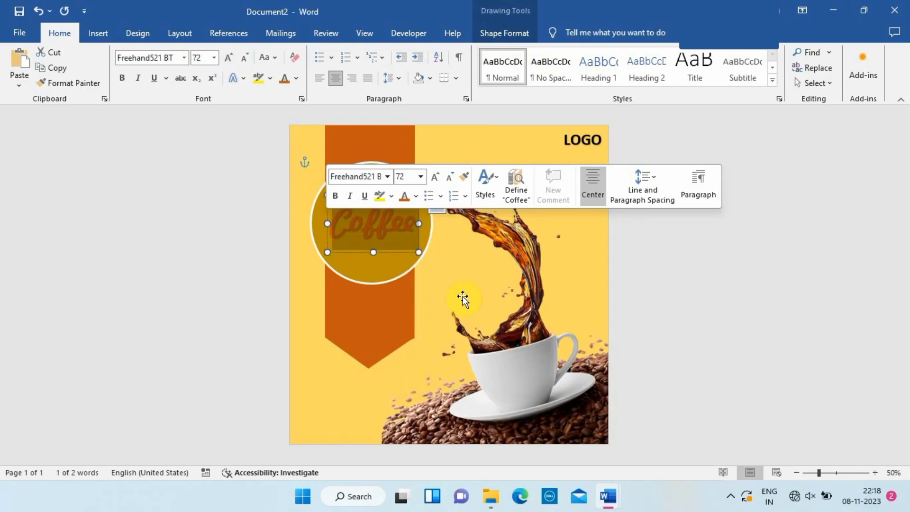
left_click(504, 33)
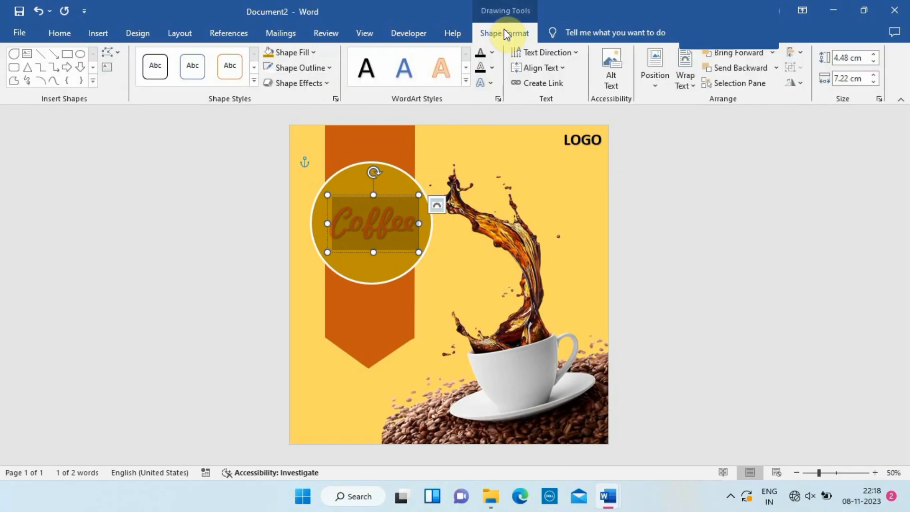
left_click(488, 81)
mouse_move(512, 155)
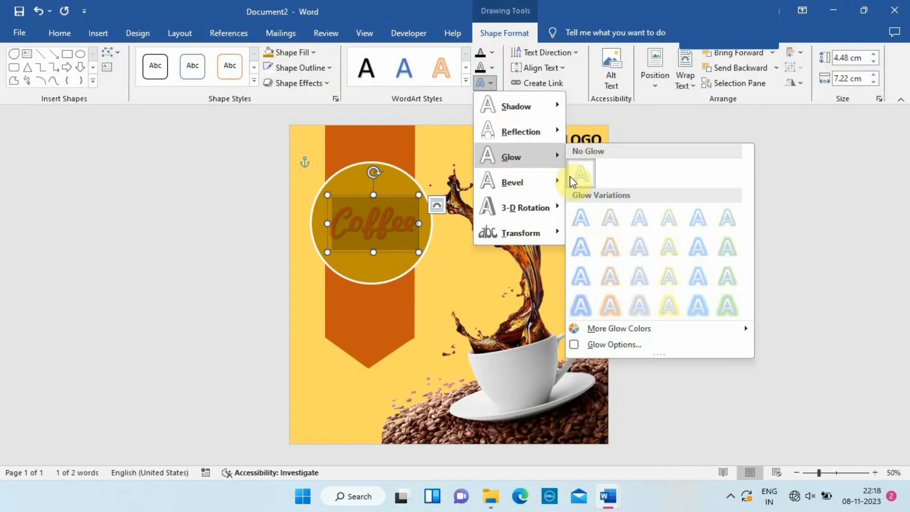
left_click(623, 222)
- Change the font colour of the glowing Coffee text to white
left_click(315, 53)
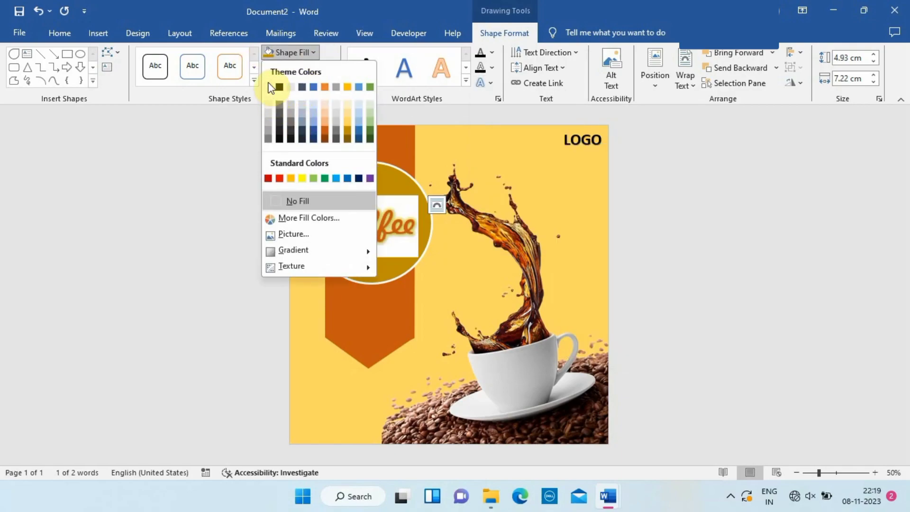
left_click(58, 34)
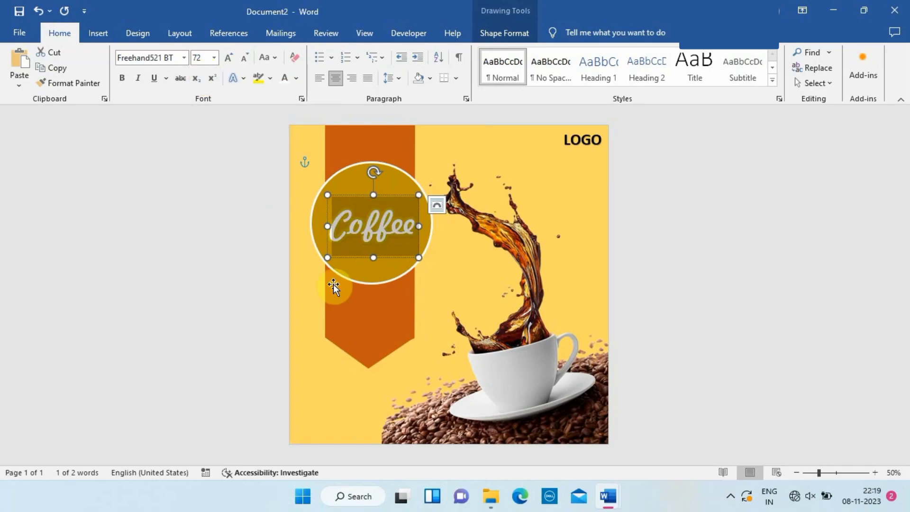
left_click(314, 305)
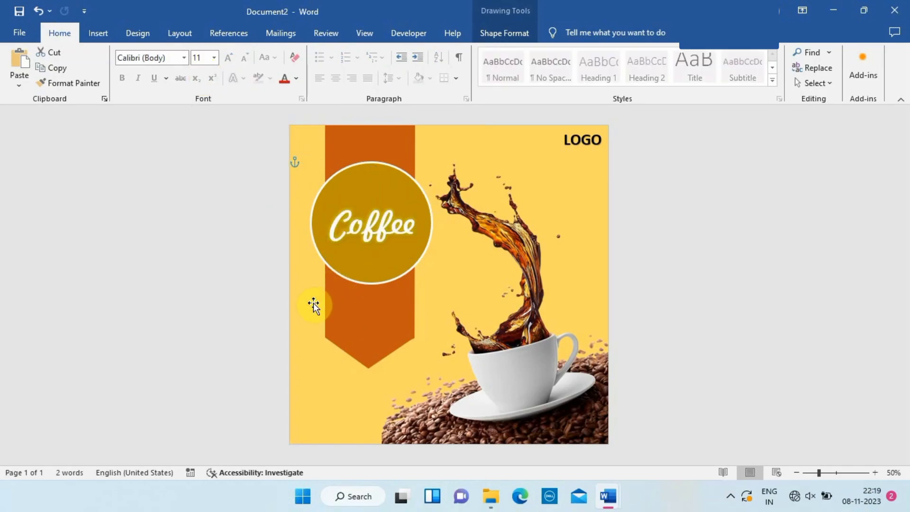
- Duplicate the LOGO text below Coffee inside the circle and change its wording to HOUSE
key("ctrl+z")
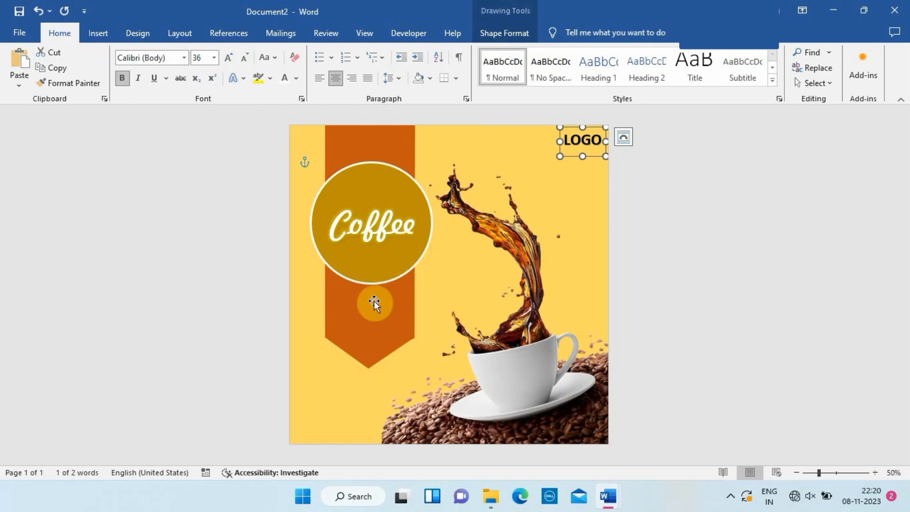
left_click(361, 260)
key("ctrl+v")
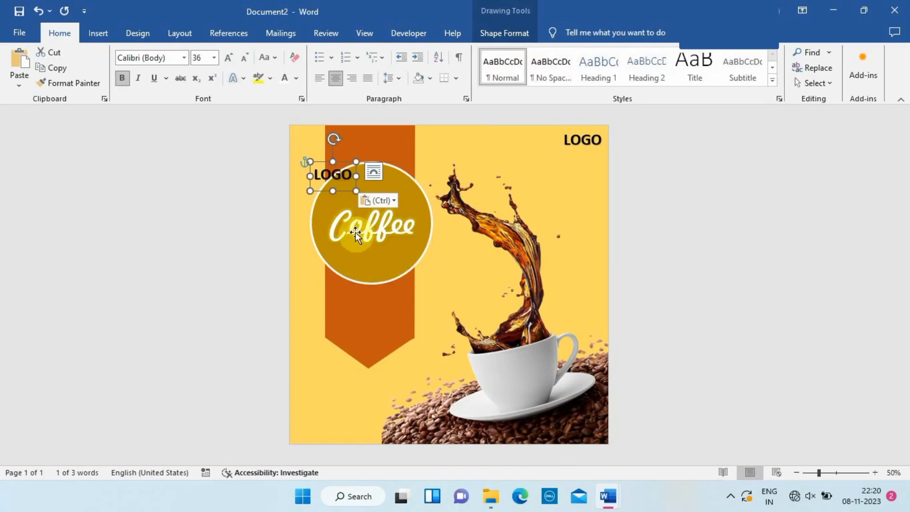
left_click_drag(342, 159, 377, 248)
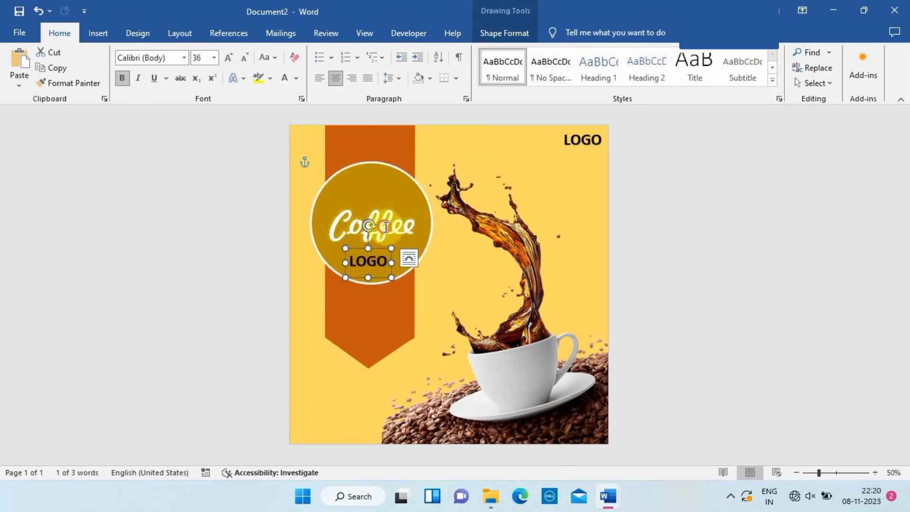
left_click(374, 220)
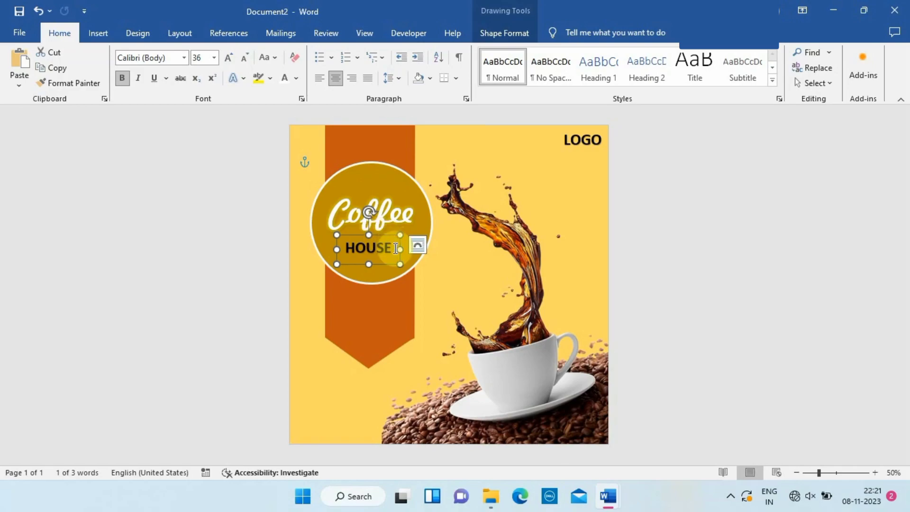
- Set the HOUSE text to size 48 and widen its text box so the whole word fits
left_click_drag(396, 248, 332, 247)
left_click(445, 207)
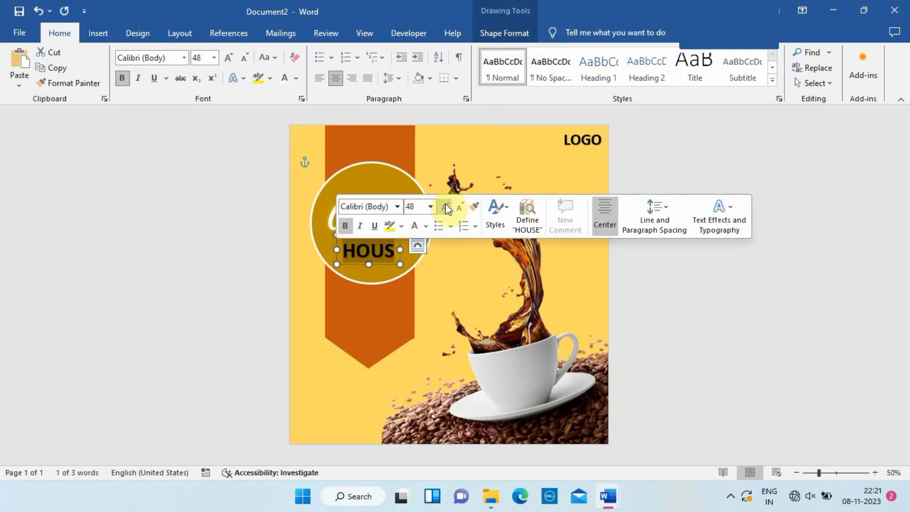
left_click_drag(406, 266, 411, 265)
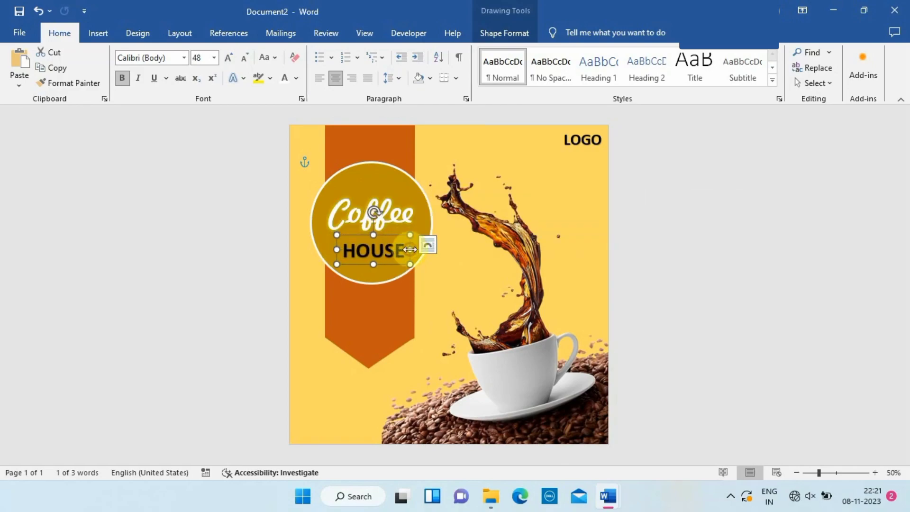
- Colour the word HOUSE white and give it a double underline
double_click(375, 250)
left_click(408, 226)
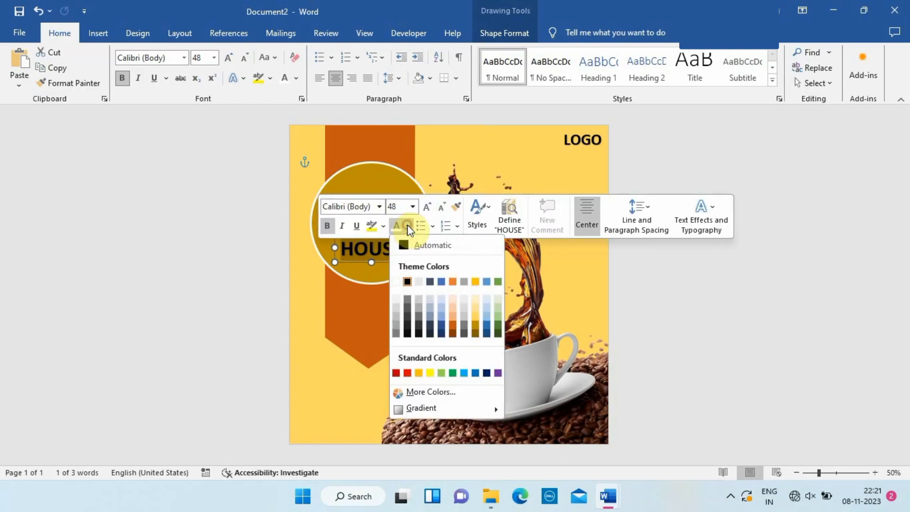
left_click(397, 282)
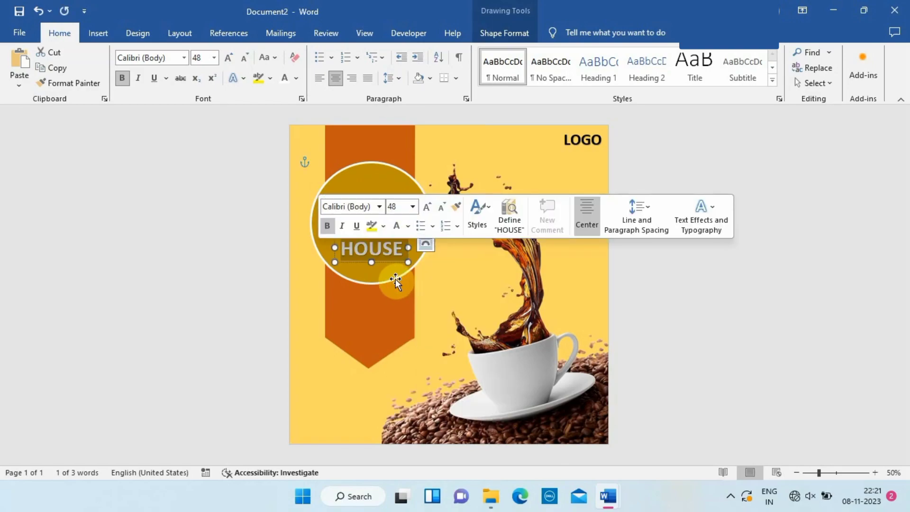
left_click(166, 79)
left_click(170, 109)
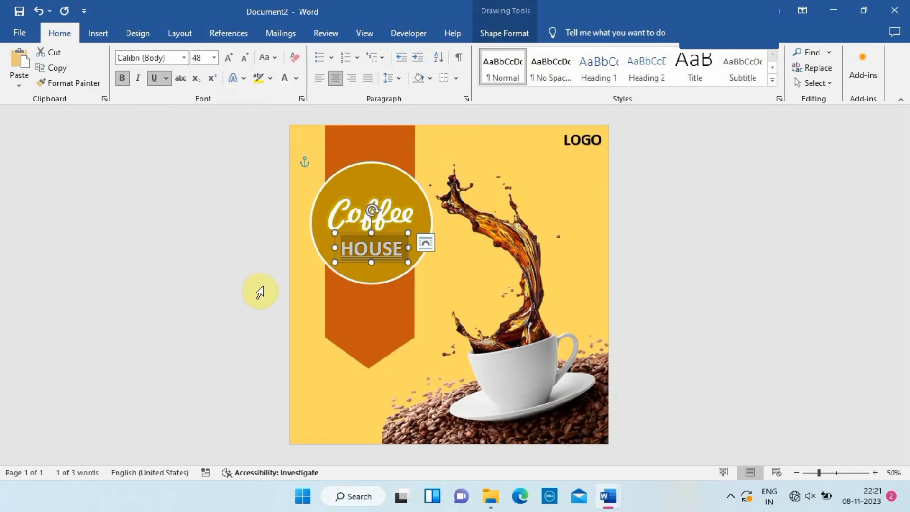
left_click(299, 291)
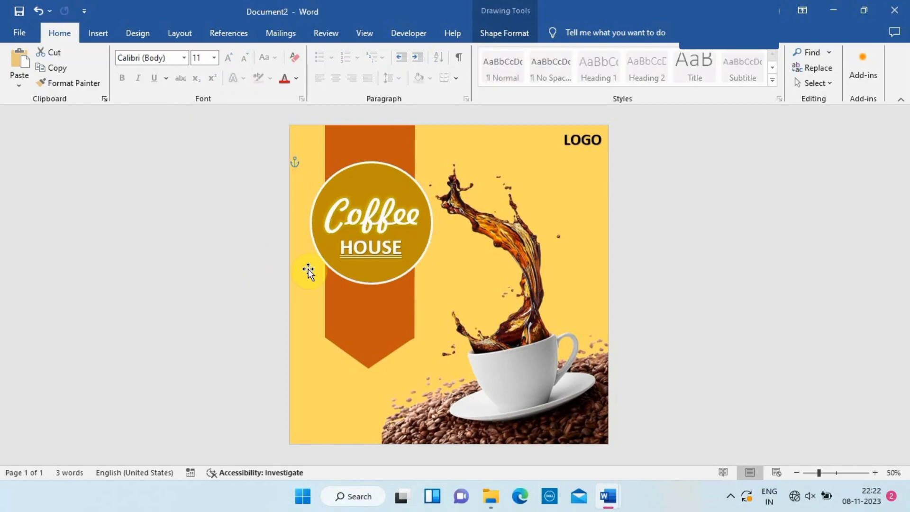
- Insert the Facebook icon as a floating picture, shrink it and place it in the poster's lower-left corner
double_click(309, 272)
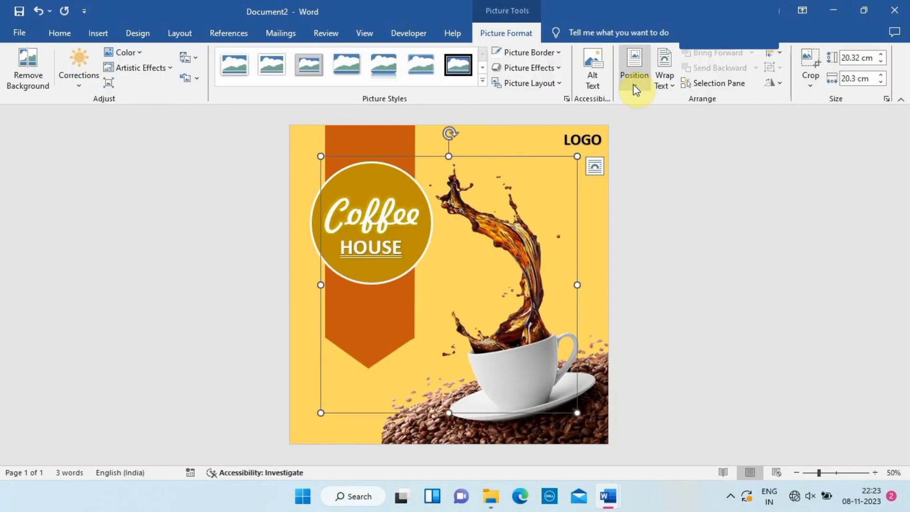
left_click(635, 81)
left_click(716, 250)
key("ctrl+v")
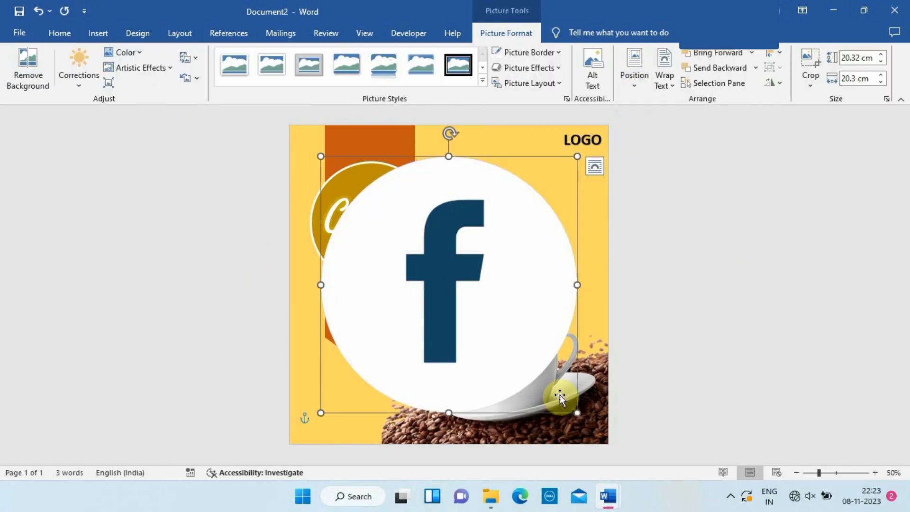
left_click_drag(575, 413, 314, 430)
- Insert the Twitter icon picture, shrink it and move it right beside the Facebook icon
left_click(98, 32)
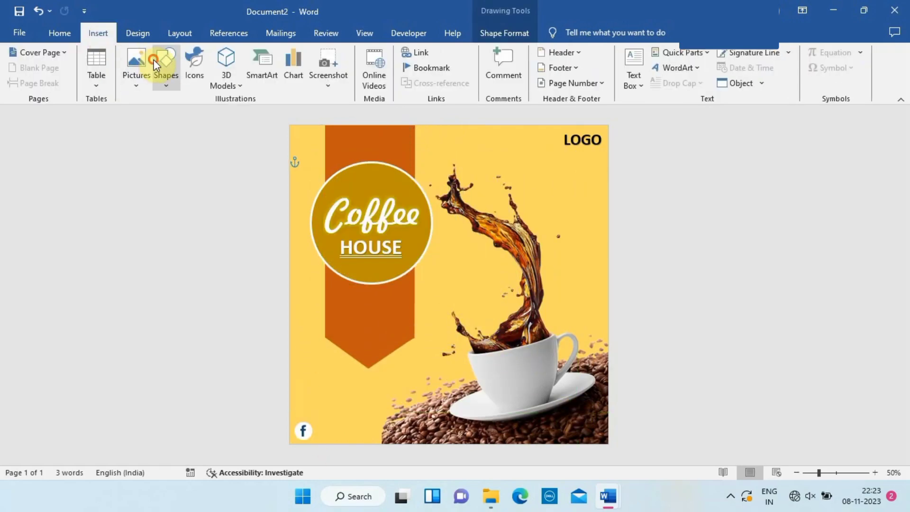
left_click(136, 70)
left_click(163, 115)
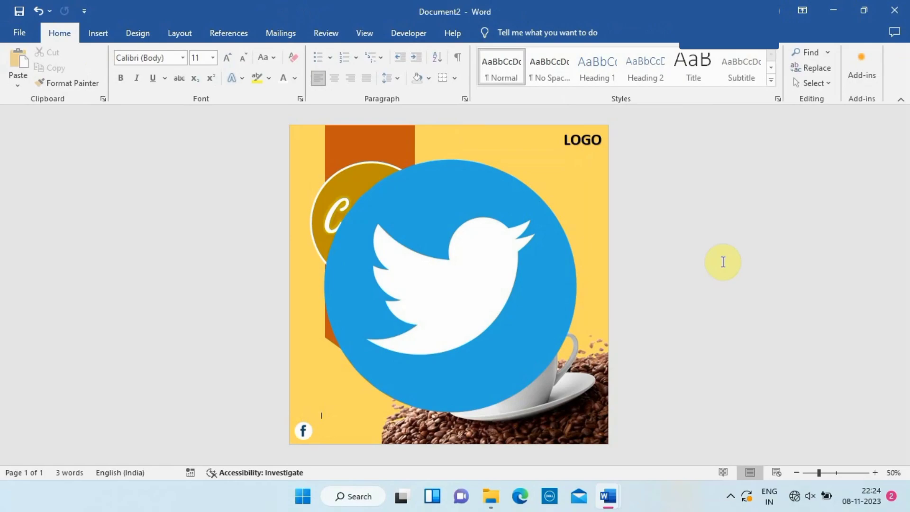
left_click(512, 335)
left_click_drag(581, 417, 397, 232)
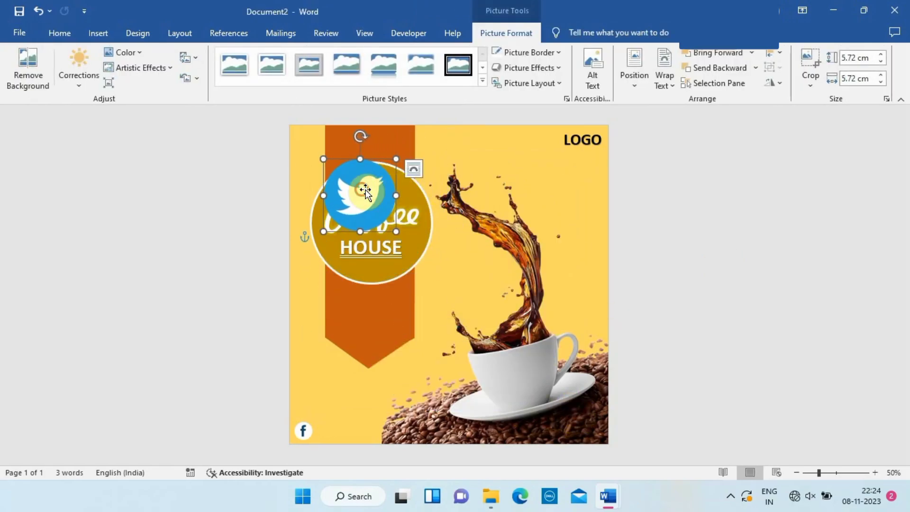
left_click_drag(361, 194, 356, 416)
scroll(356, 416, "up", 5, "ctrl")
scroll(376, 408, "down", 2)
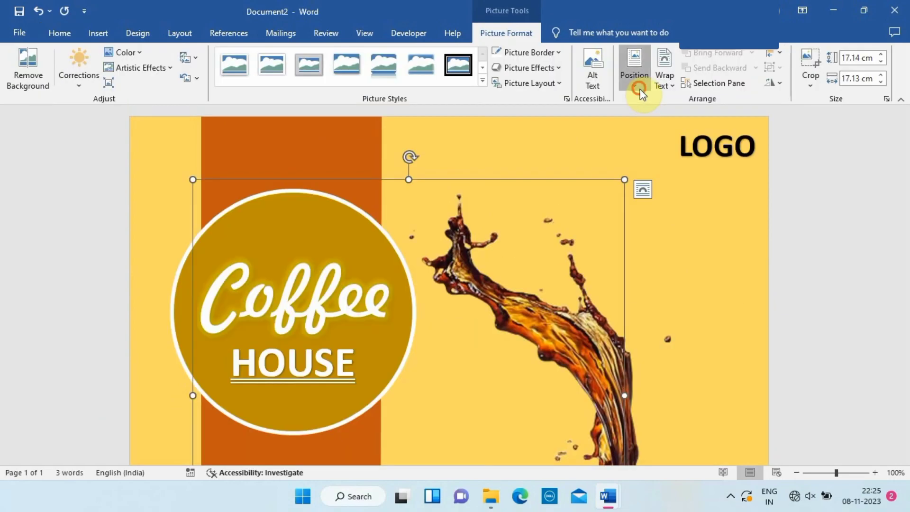
- Float the LinkedIn icon over the poster, shrink it to about 1.18 cm and place it beside the Twitter icon
left_click(635, 80)
left_click(718, 256)
scroll(718, 256, "down", 4, "ctrl")
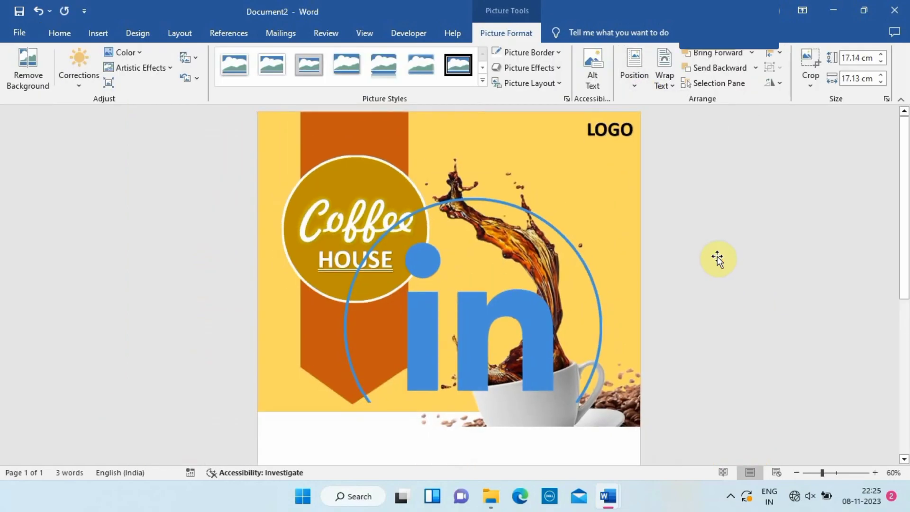
left_click_drag(606, 197, 449, 329)
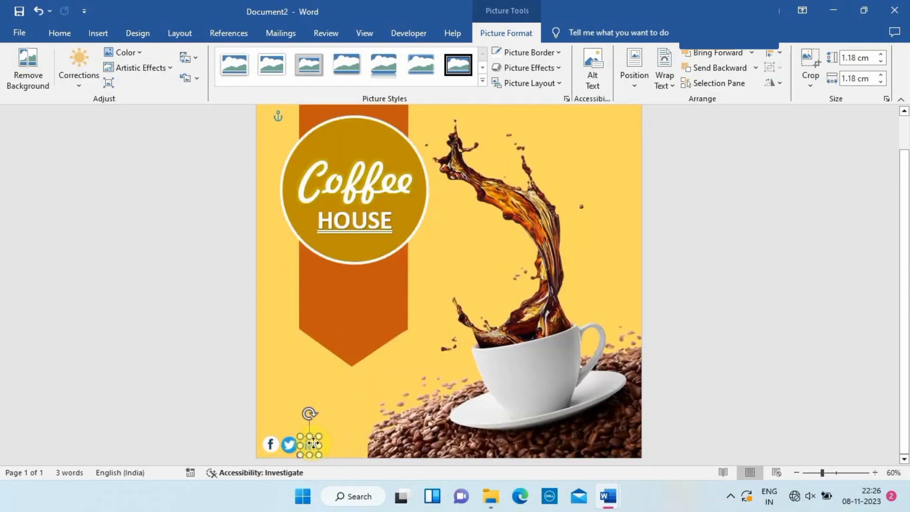
left_click(330, 430)
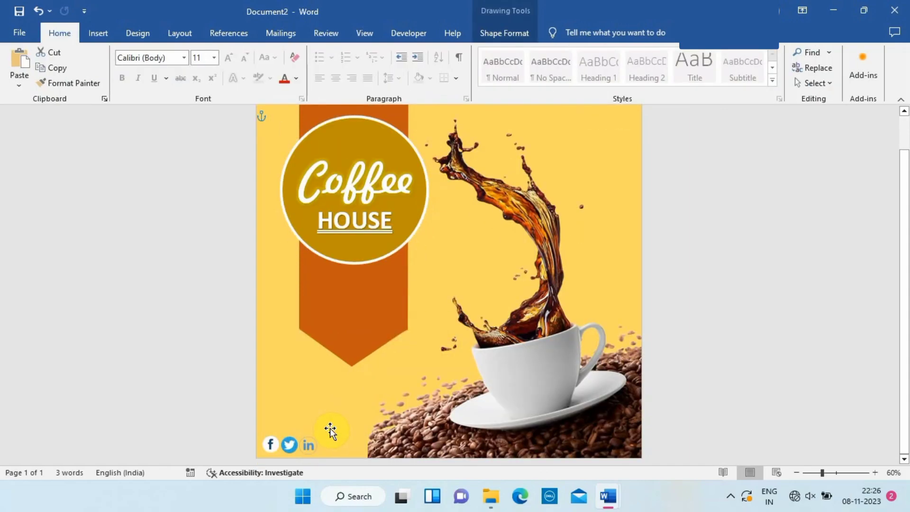
left_click(312, 445)
left_click(284, 409)
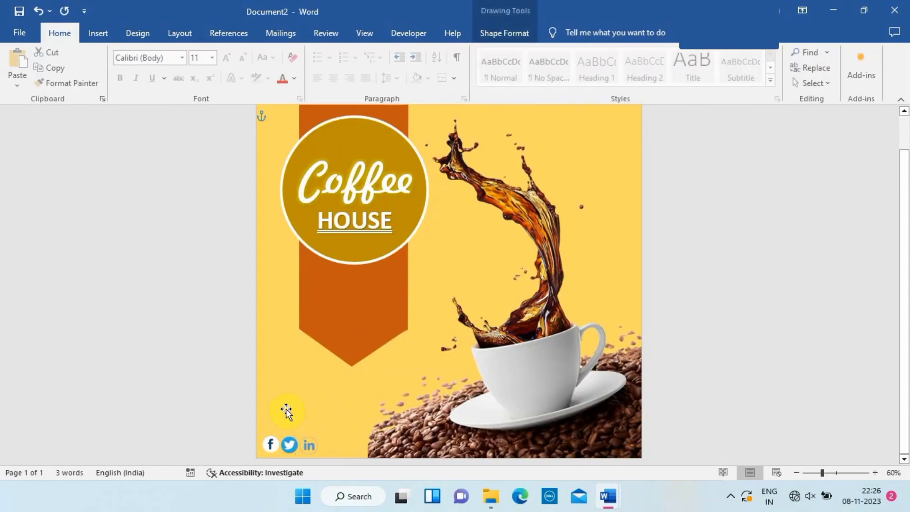
- Add the Instagram icon at about 1.23 cm and line it up beside the LinkedIn icon
key("ctrl+v")
key("ctrl+y")
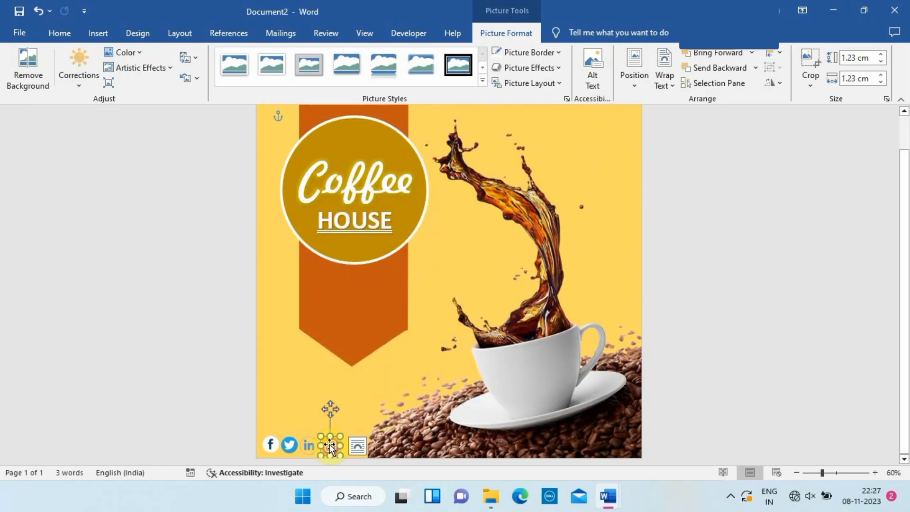
left_click_drag(331, 448, 329, 448)
left_click(348, 419)
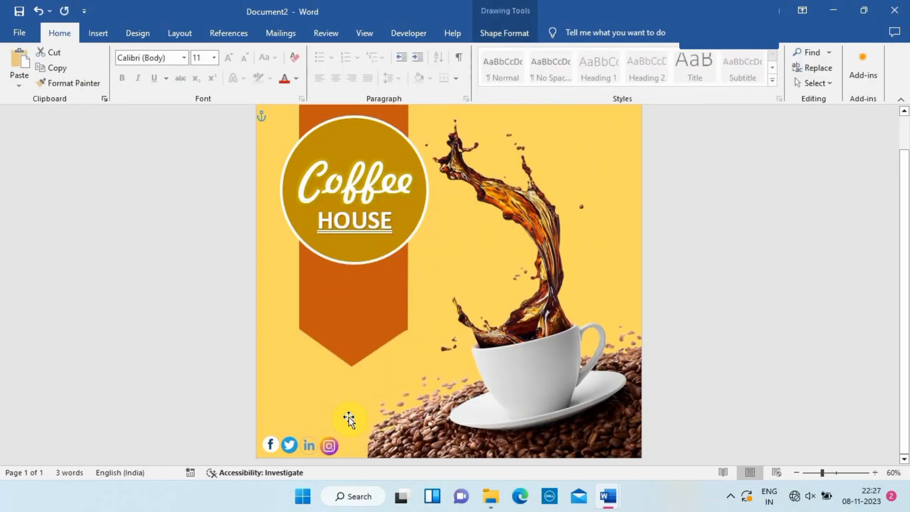
left_click(331, 448)
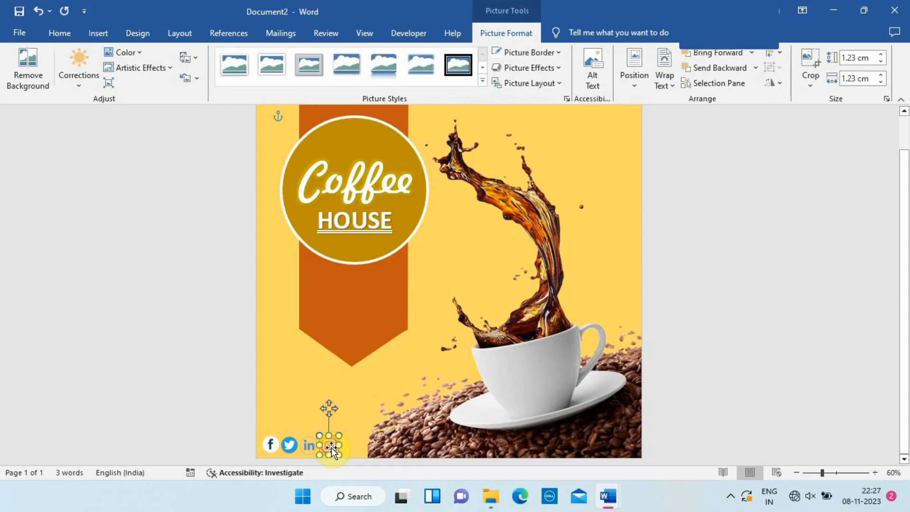
left_click(350, 420)
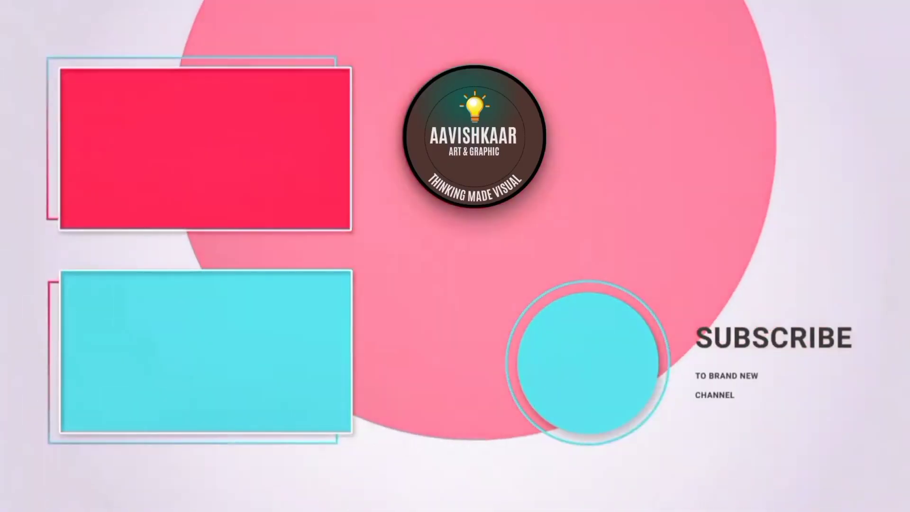